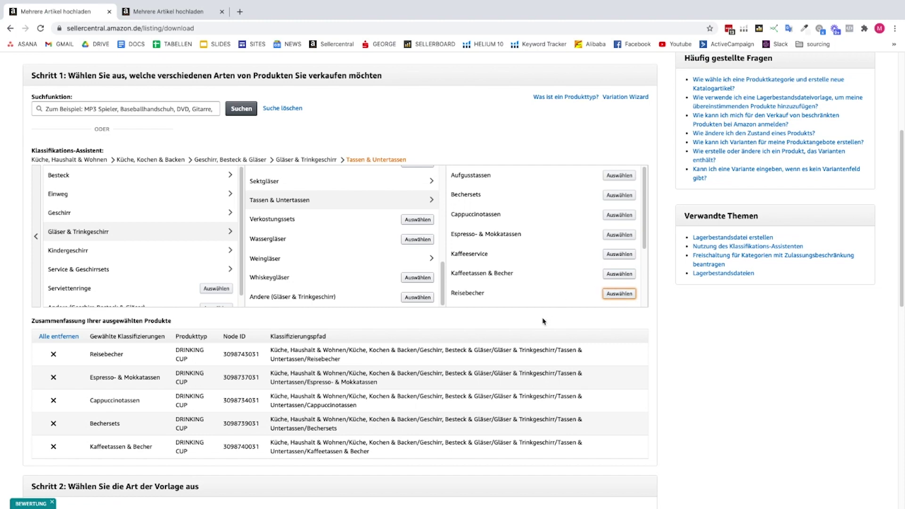
Step: Review the summary of selected classifications and the Node ID assigned to the Reisebecher category
scroll(543, 334, down, 1)
scroll(500, 328, down, 2)
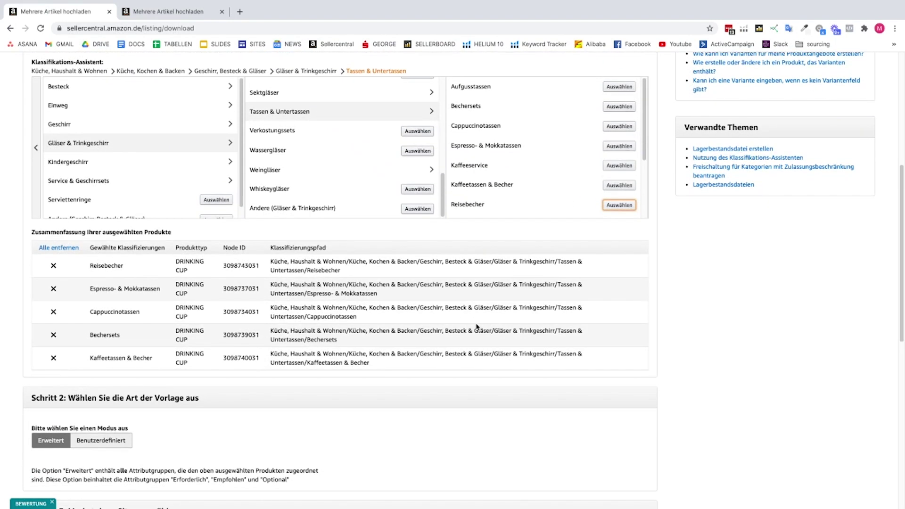
scroll(478, 327, down, 1)
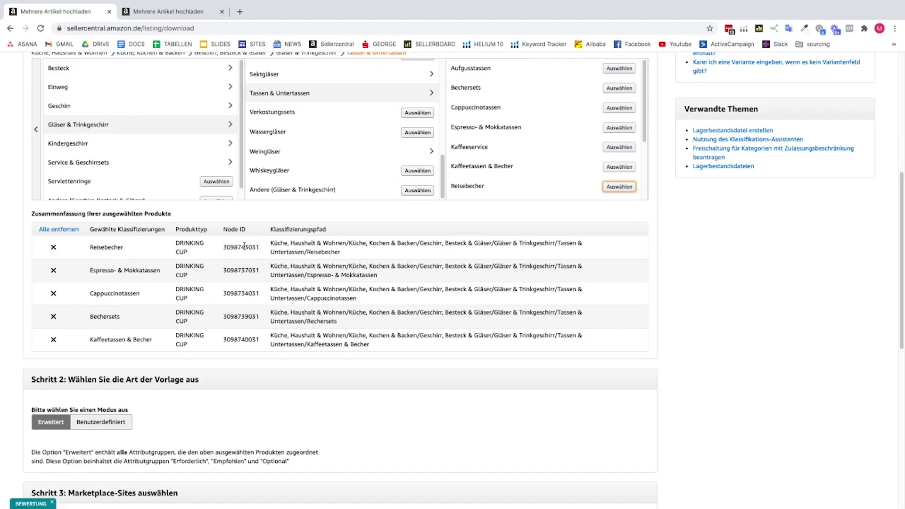
drag(258, 247, 215, 259)
click(216, 259)
Step: Create the inventory file template in Erweitert mode for the Amazon.de marketplace
scroll(250, 330, down, 4)
scroll(257, 318, down, 2)
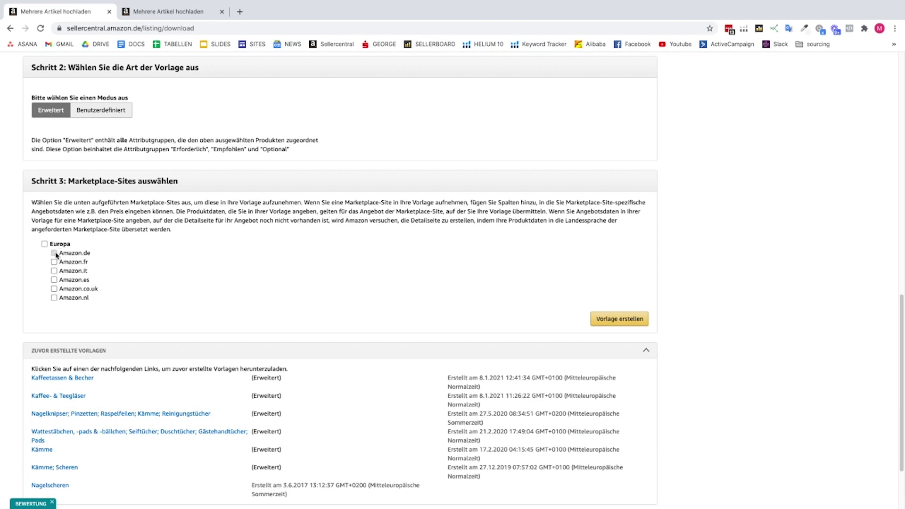
click(613, 320)
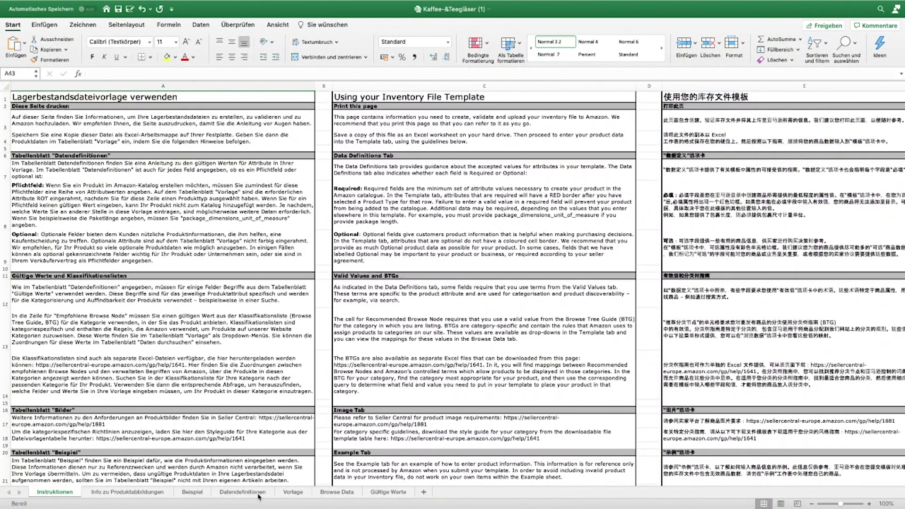
Step: In the Excel inventory workbook, review the Beispiel sheet and the required and optional fields on the Datendefinitionen sheet
click(199, 494)
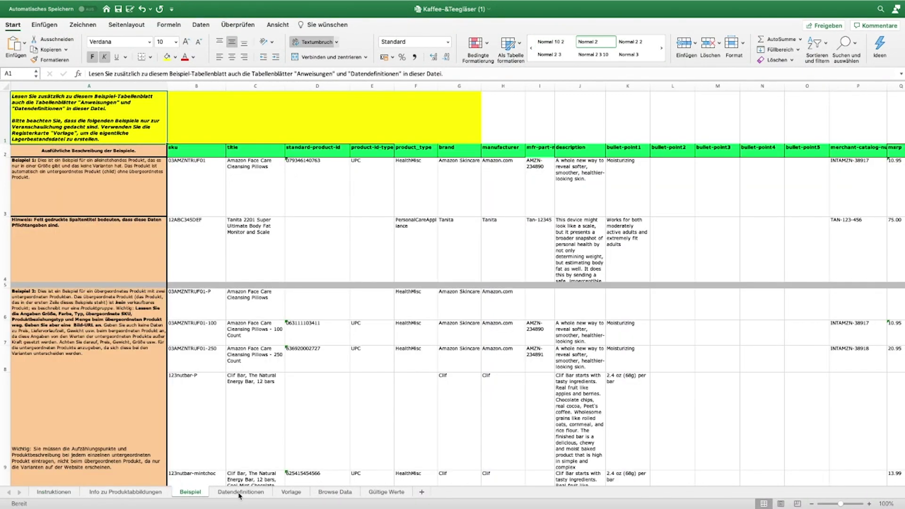
click(240, 493)
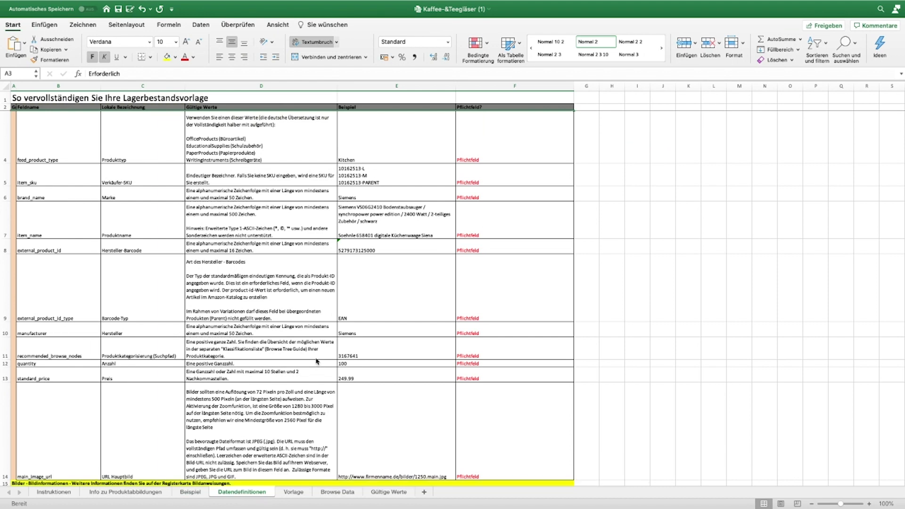
scroll(332, 360, down, 5)
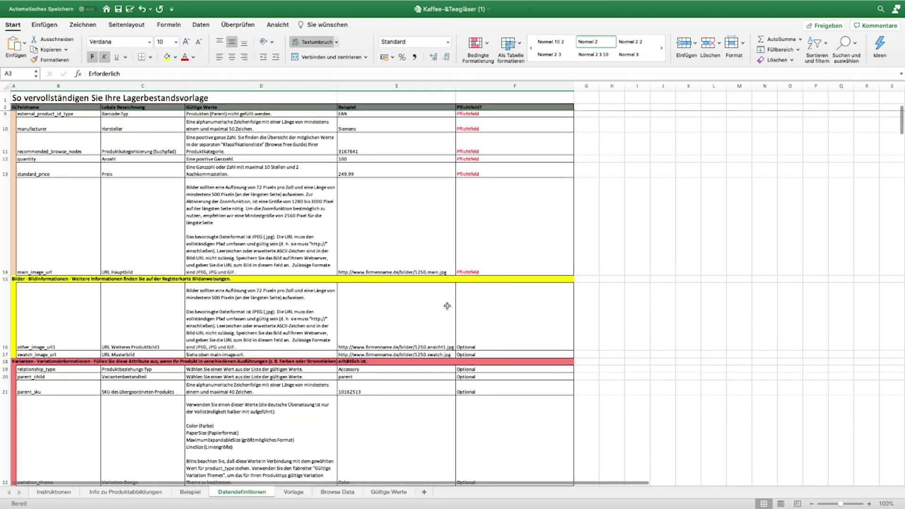
scroll(445, 305, up, 2)
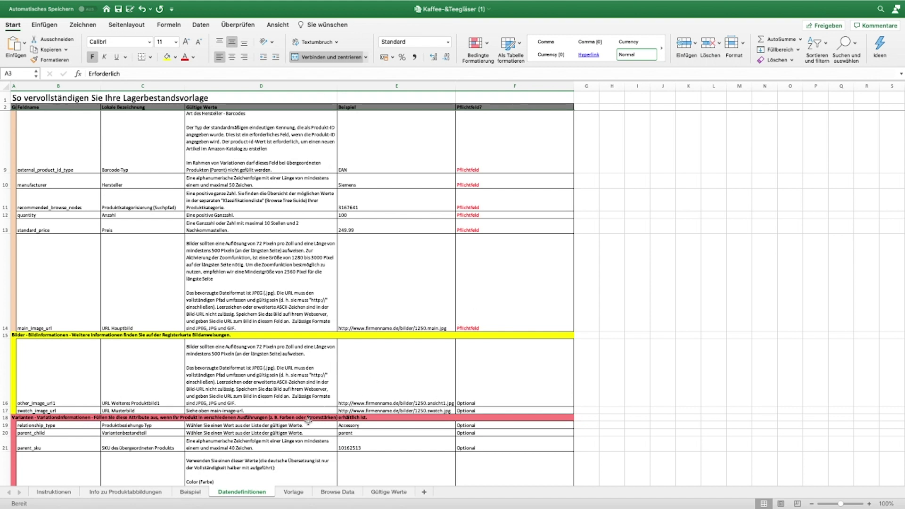
Step: Open the Vorlage sheet of the inventory workbook
click(297, 492)
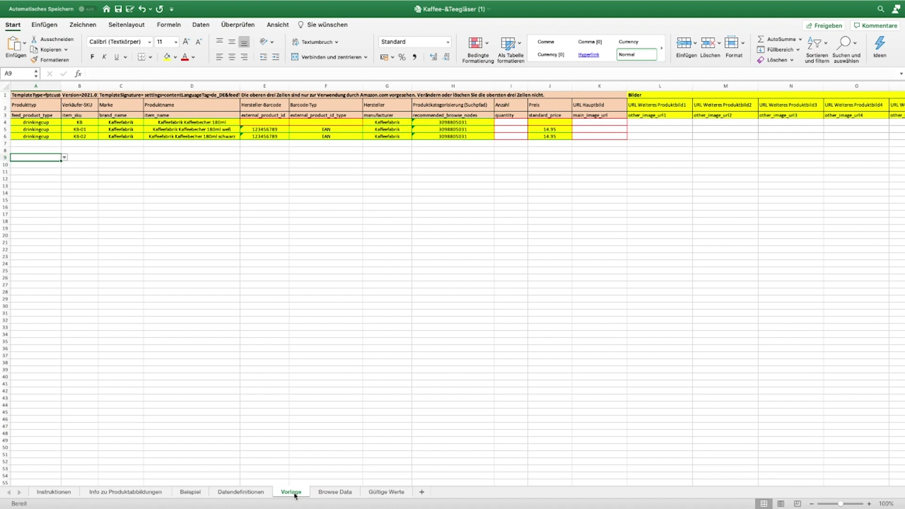
right_click(295, 493)
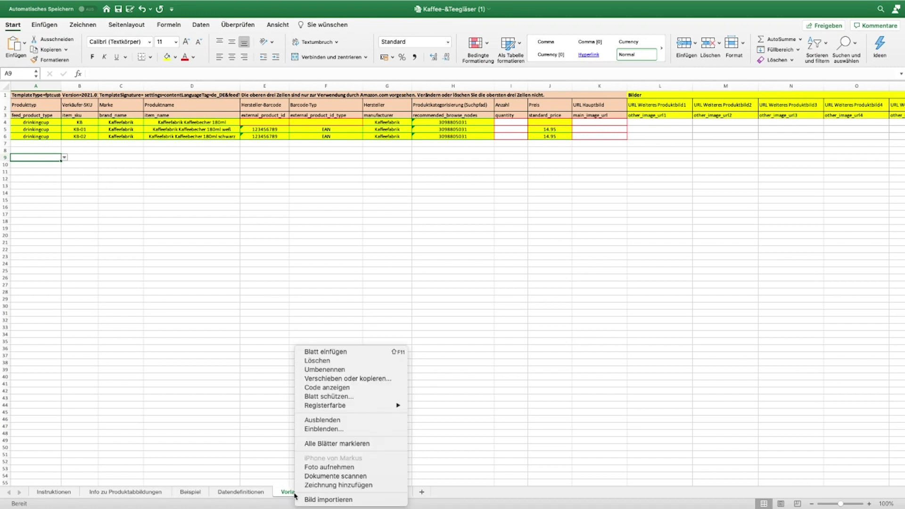
click(289, 433)
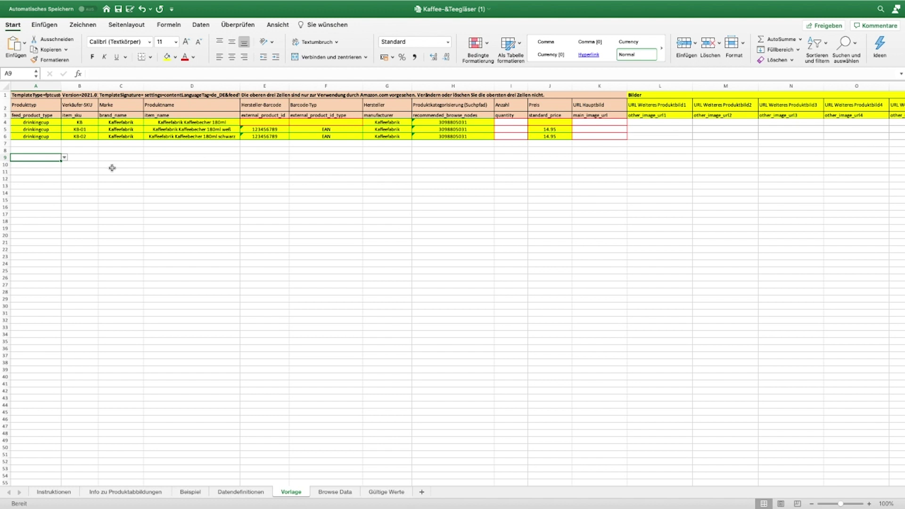
Step: Choose drinkingcup as the feed_product_type of the first product row, in cell A4
click(101, 158)
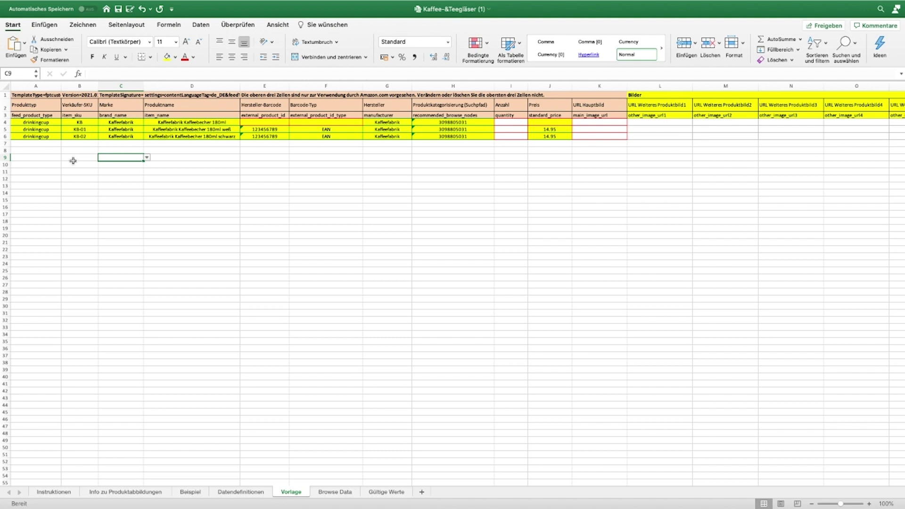
click(47, 123)
click(64, 122)
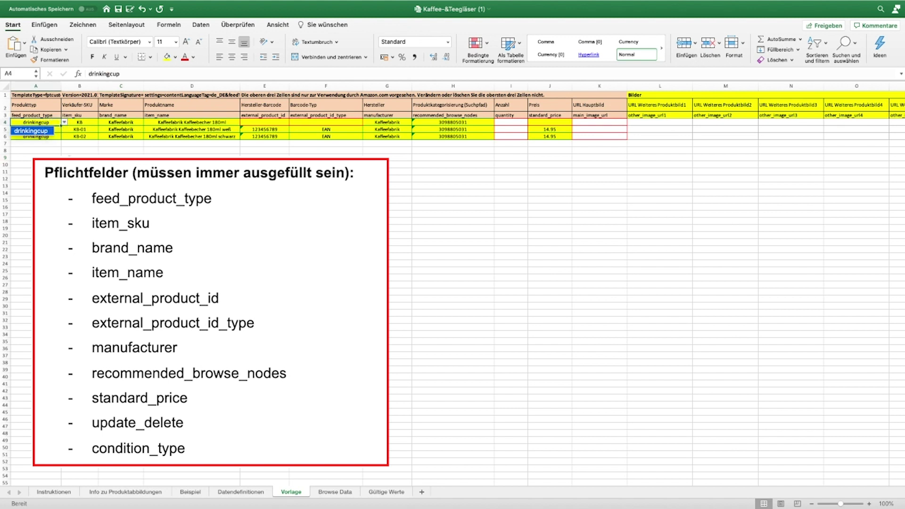
click(31, 131)
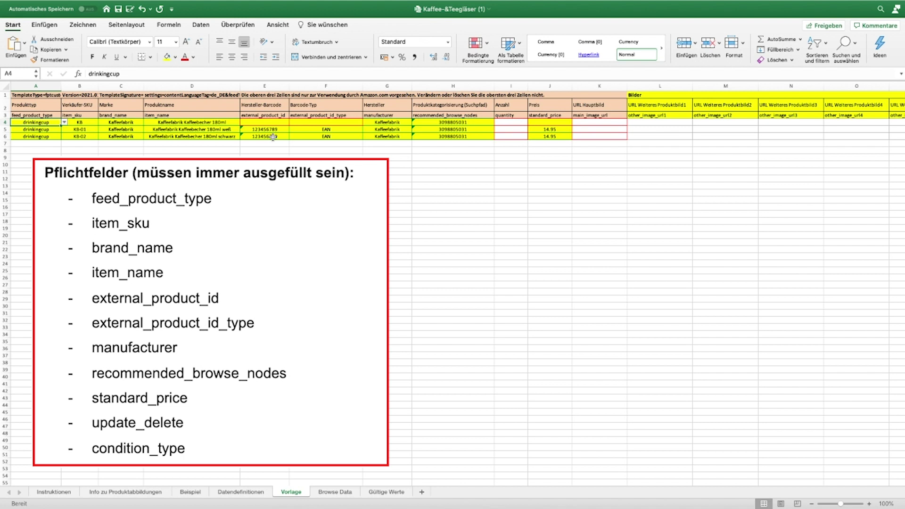
Step: Check the available external_product_id_type options for the white cup in cell F5
click(309, 144)
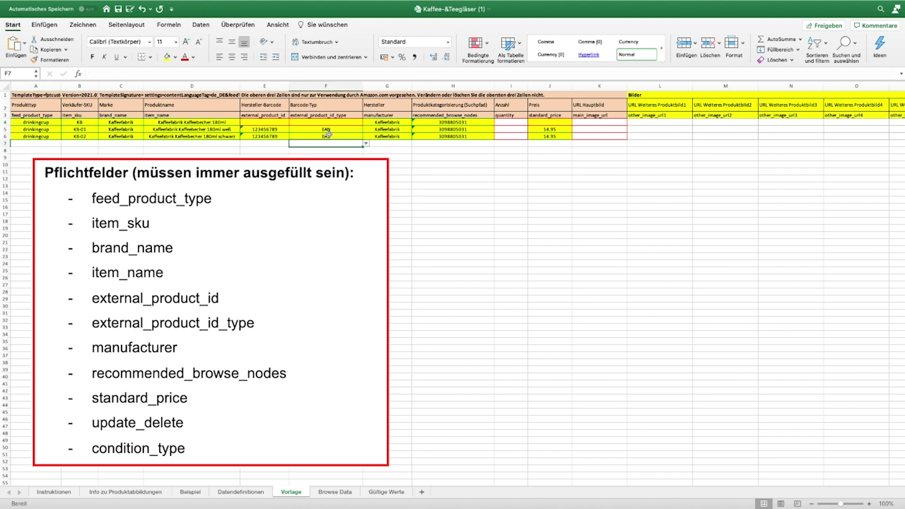
click(344, 130)
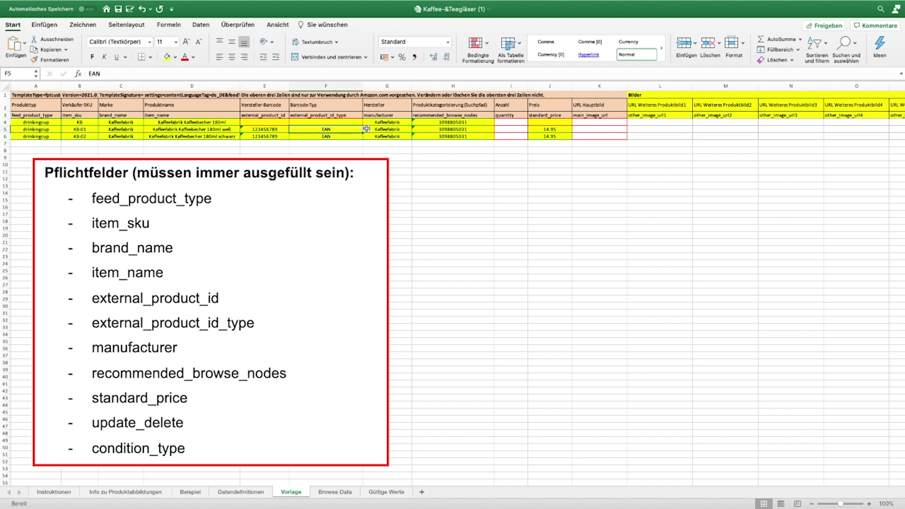
click(367, 129)
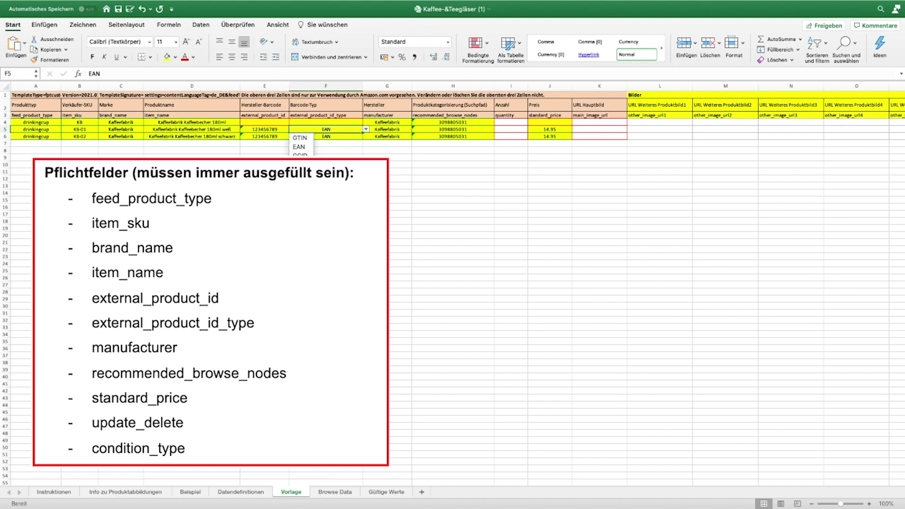
key(Escape)
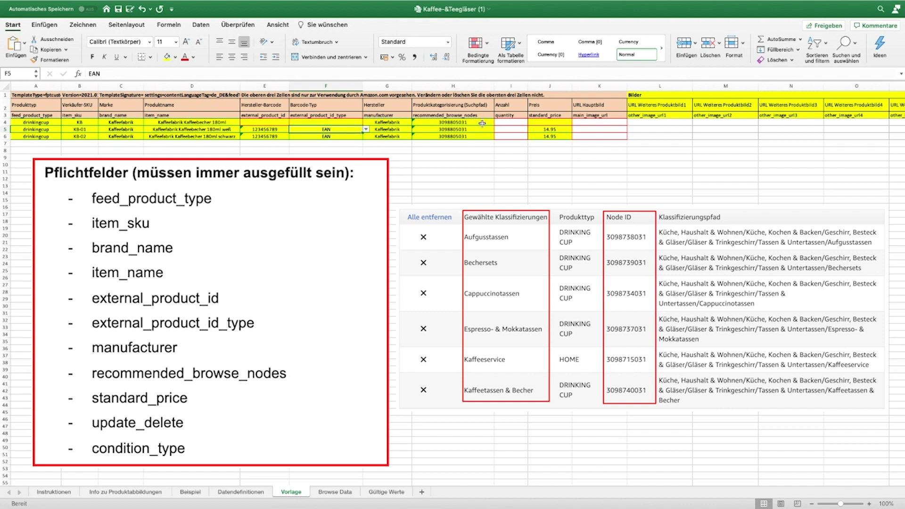
Step: Check the available recommended_browse_nodes values for the first product row in cell H4
click(490, 123)
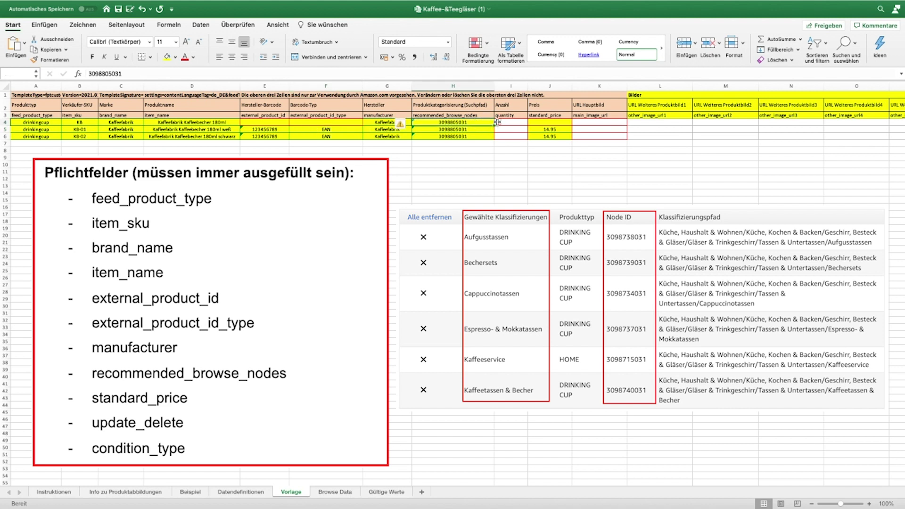
drag(497, 122, 444, 134)
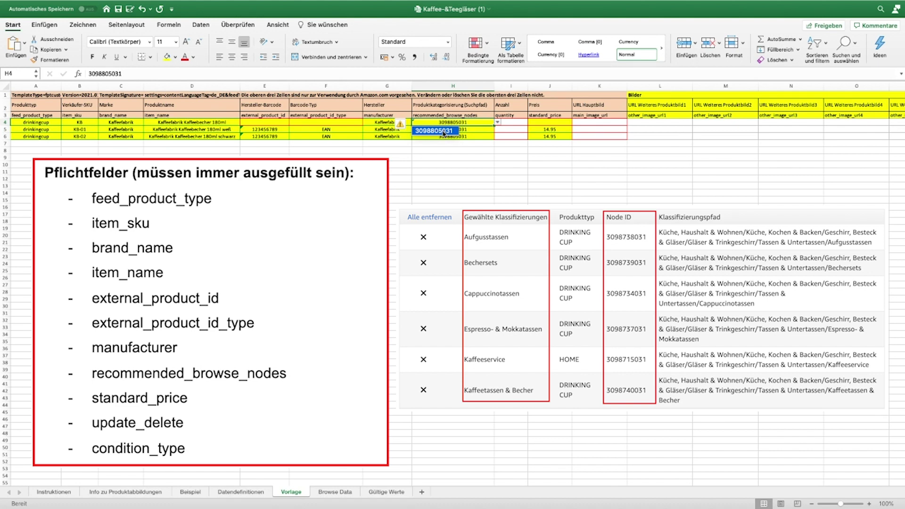
drag(444, 137, 445, 168)
mouse_move(445, 167)
mouse_down()
mouse_move(454, 152)
mouse_move(442, 153)
mouse_up()
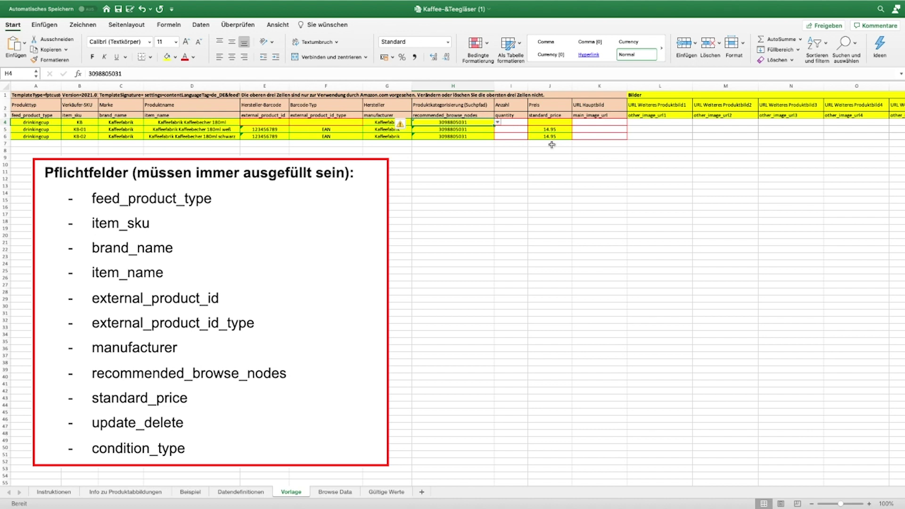
Step: Check the available update_delete options for the first product row in cell Y4
mouse_move(120, 483)
drag(71, 483, 151, 481)
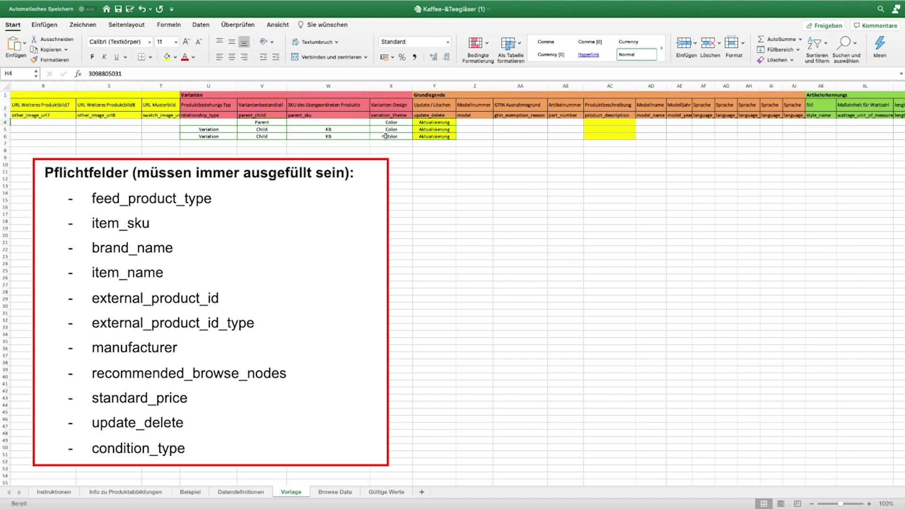
click(446, 124)
click(459, 122)
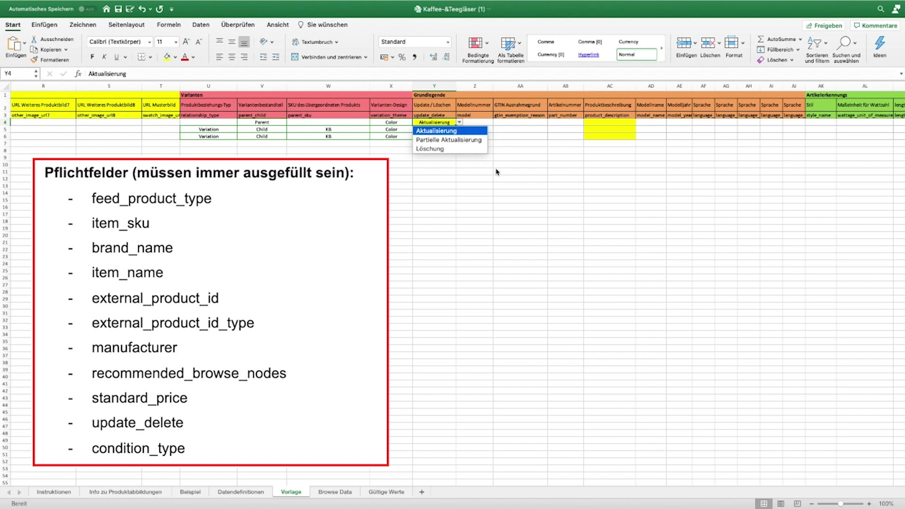
key(Return)
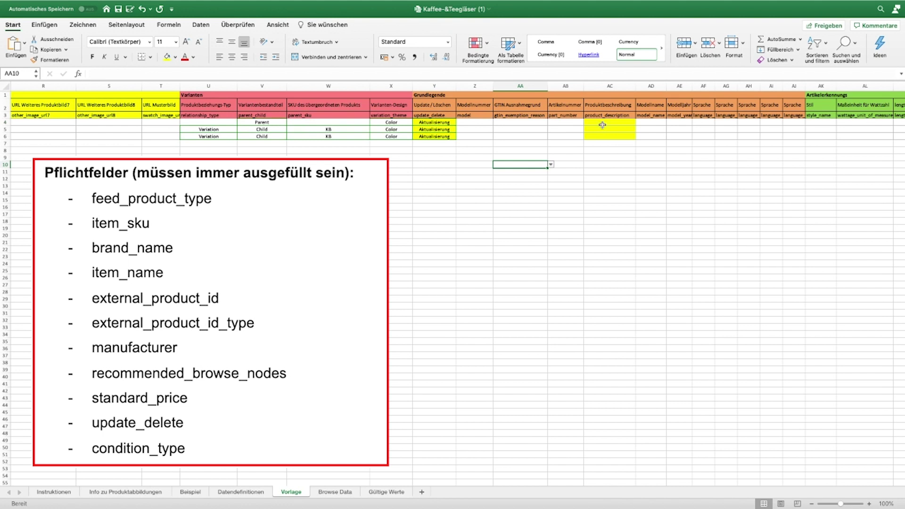
Step: Examine the highlighted product_description, bullet_point and generic_keywords columns for the three product rows
click(602, 130)
click(607, 149)
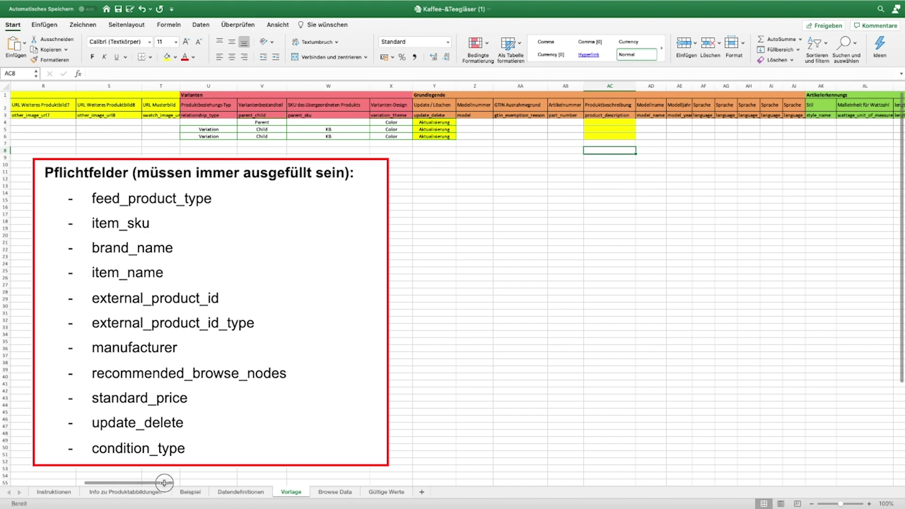
click(205, 481)
drag(206, 481, 285, 479)
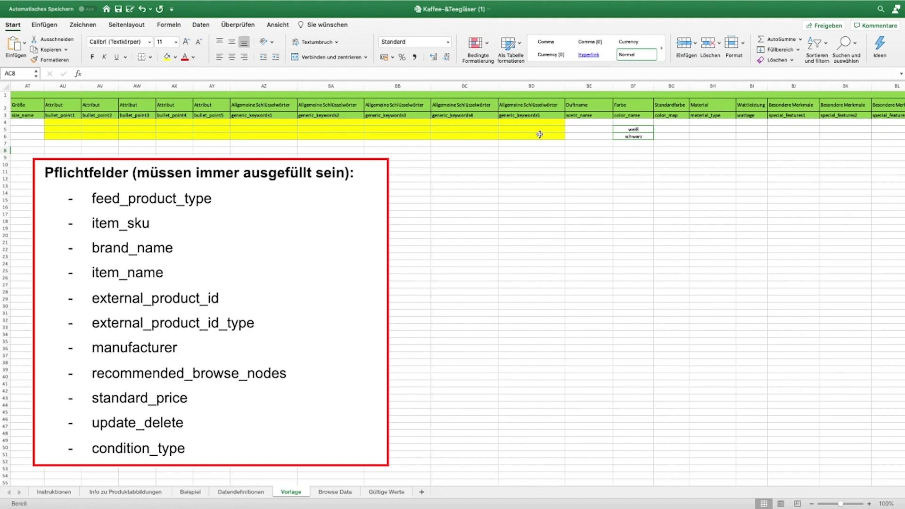
Step: Set the condition_type of the first product row to Neu in cell FG4
mouse_move(222, 483)
drag(215, 482, 695, 471)
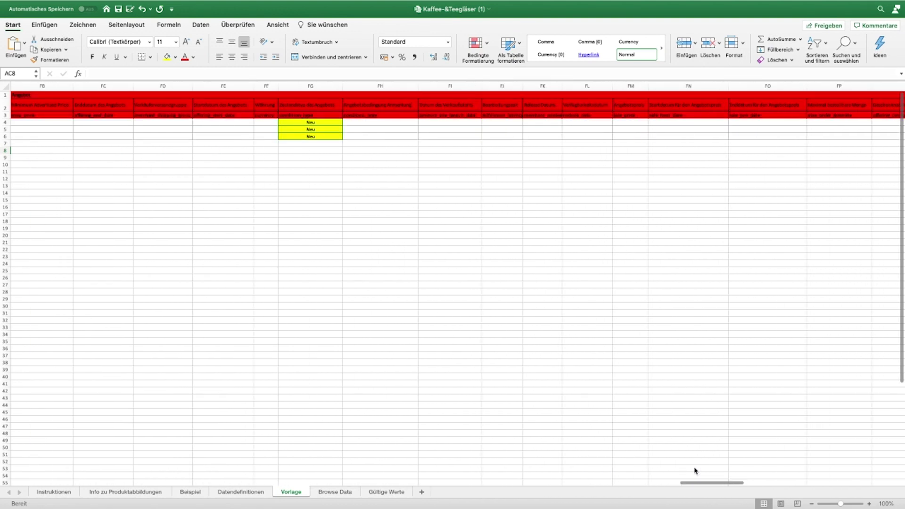
click(303, 123)
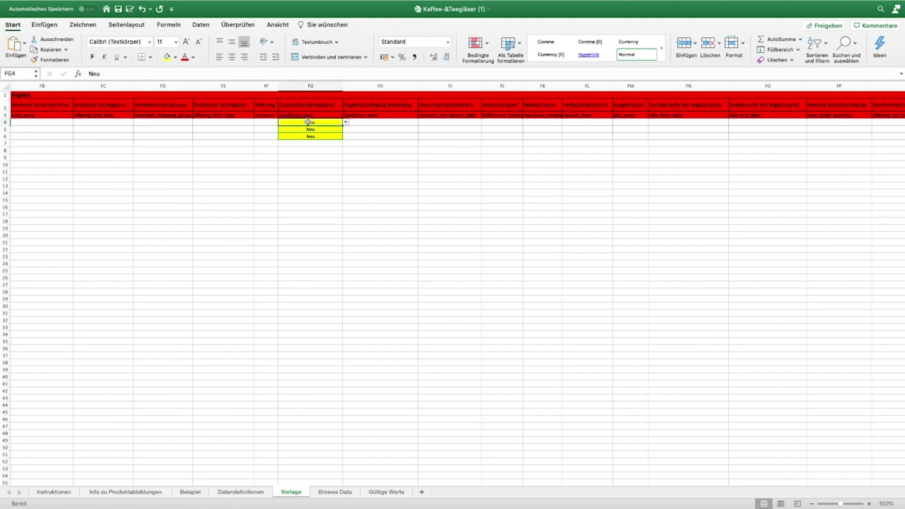
click(346, 124)
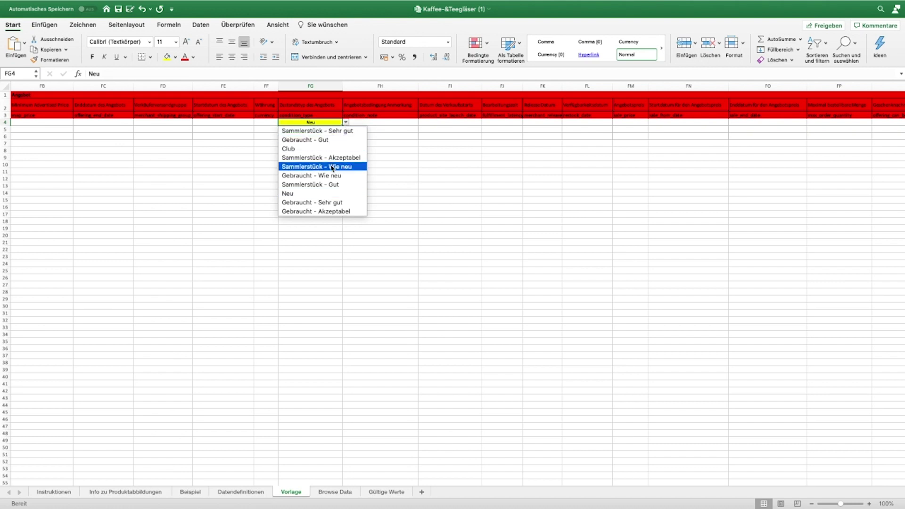
click(337, 193)
click(356, 158)
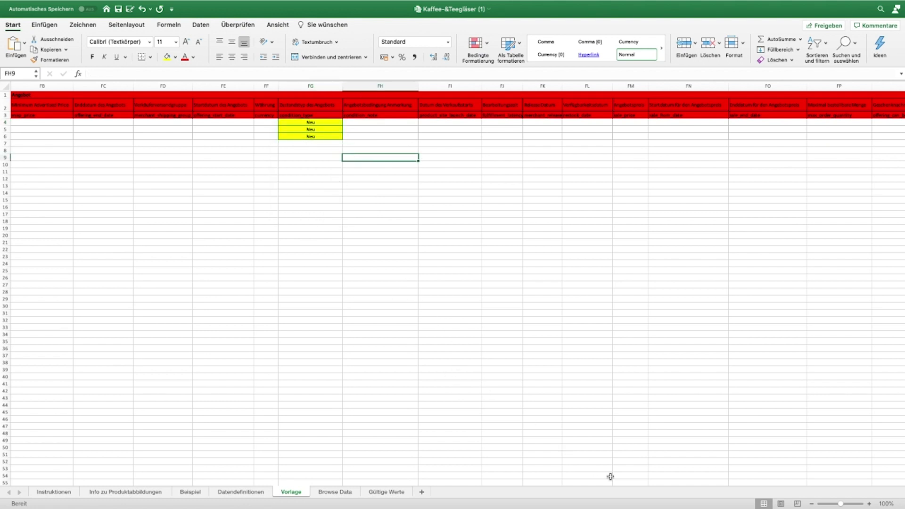
Step: Compare the parent row with its two child rows, including the parent's external_product_id and external_product_id_type cells
drag(682, 482, 22, 481)
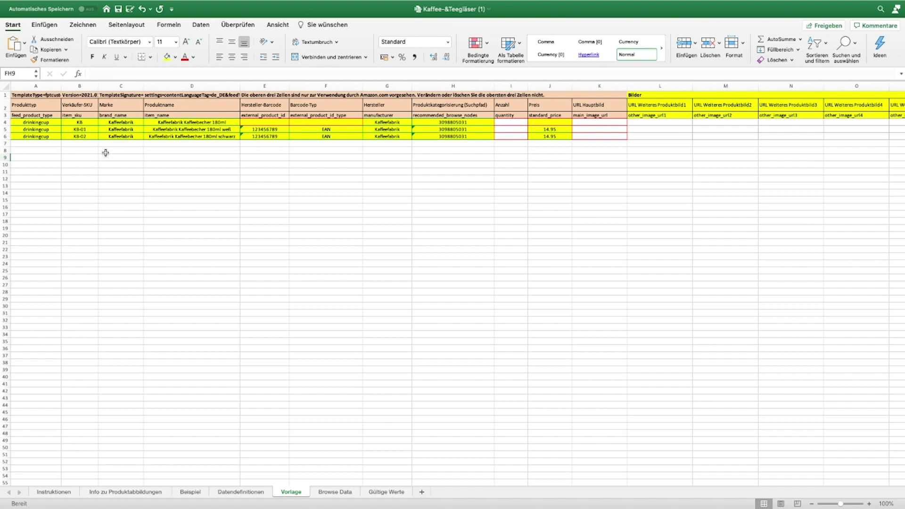
click(56, 122)
drag(157, 122, 220, 122)
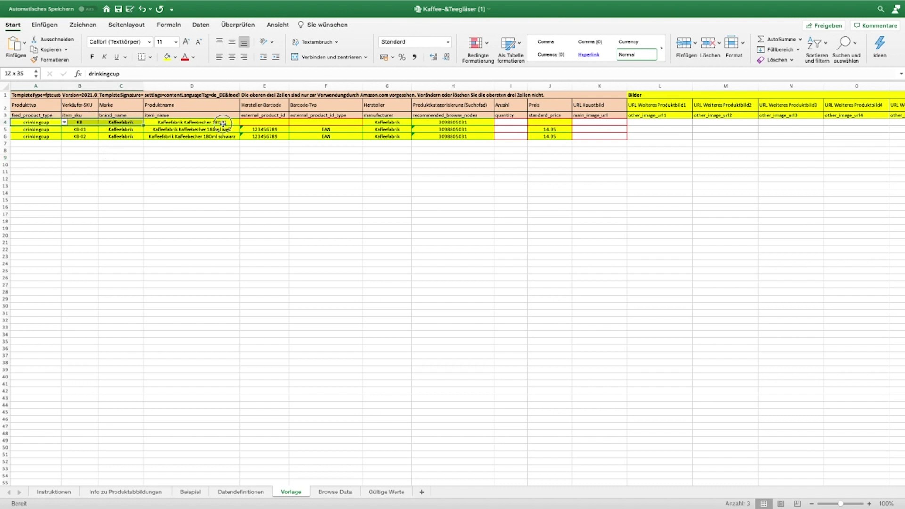
click(236, 151)
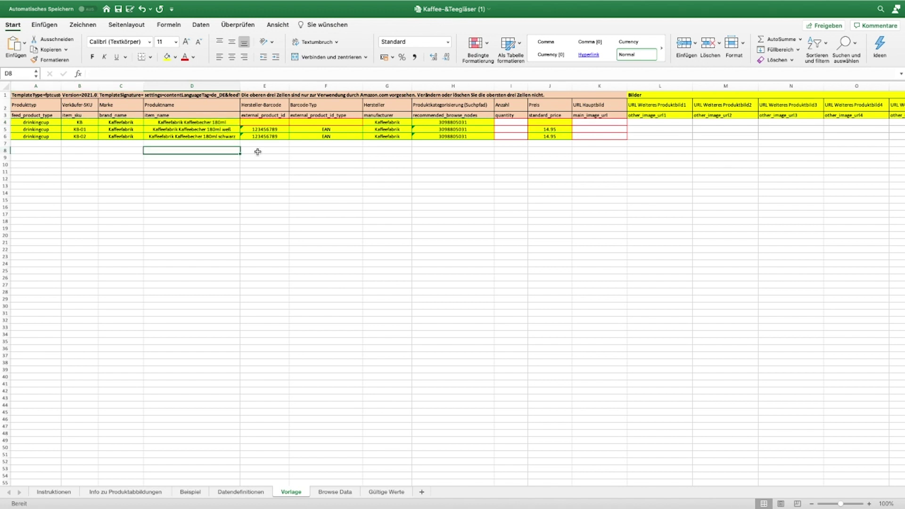
drag(181, 129, 185, 137)
click(233, 157)
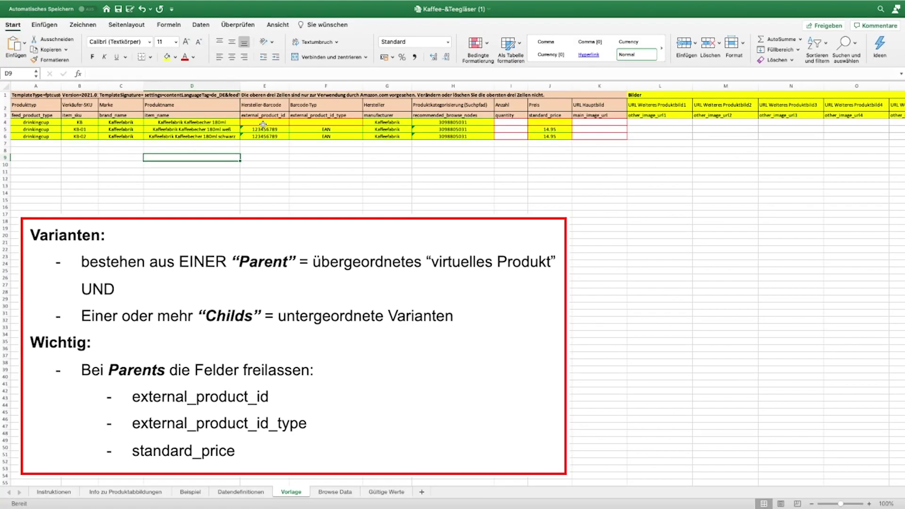
drag(271, 123, 306, 124)
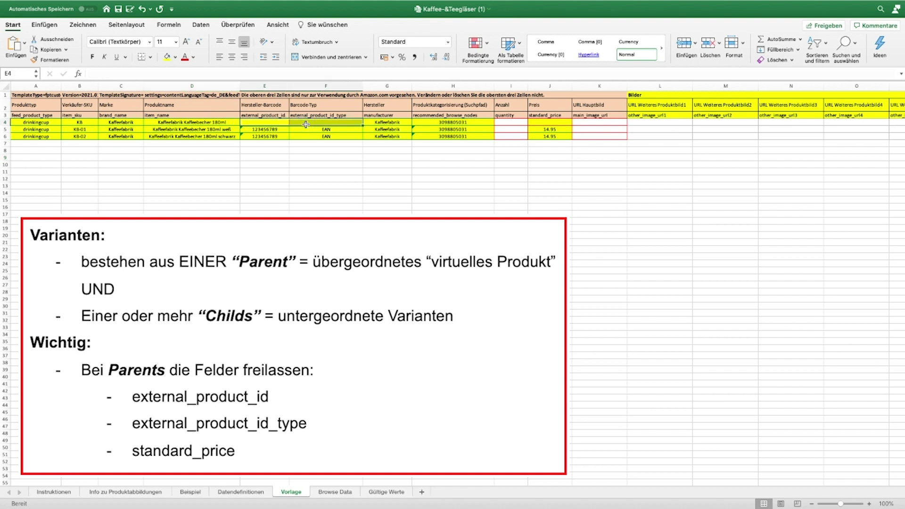
Step: Check the parent row's standard_price cell J4 and the available parent_child options in cell V4
click(549, 123)
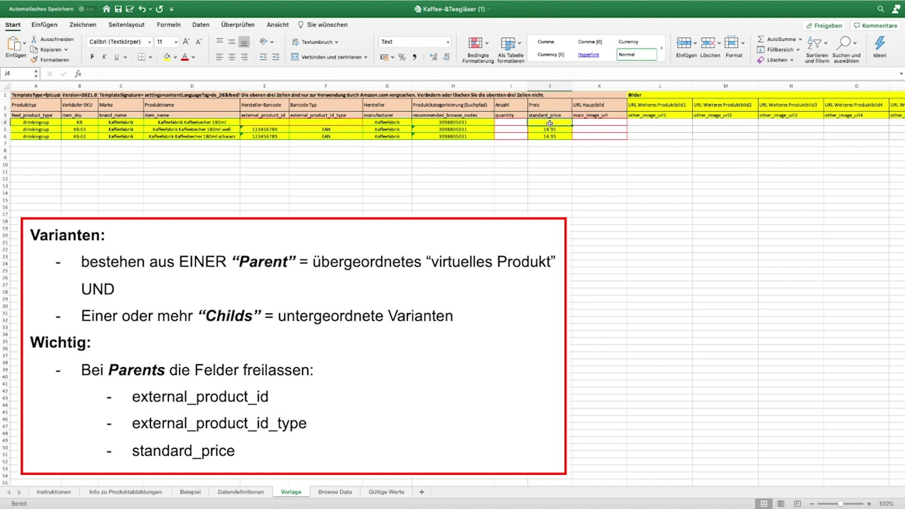
click(522, 160)
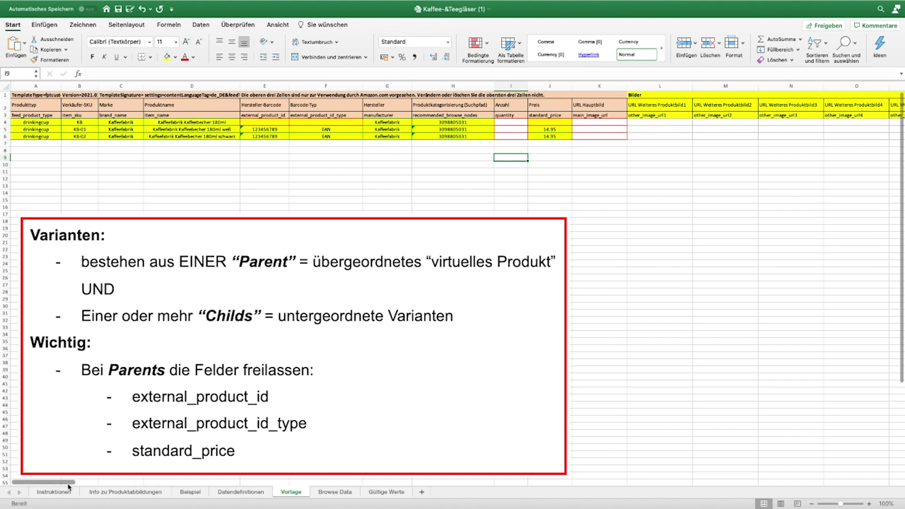
drag(68, 483, 127, 485)
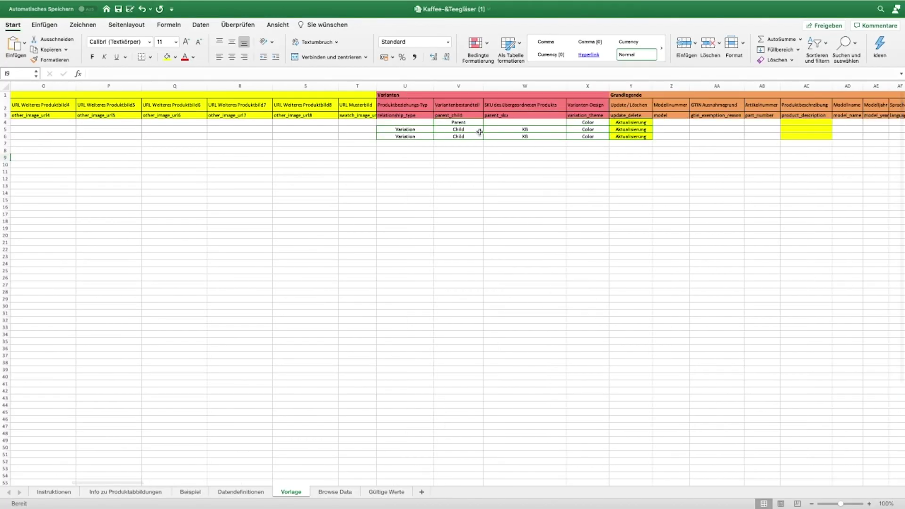
click(459, 157)
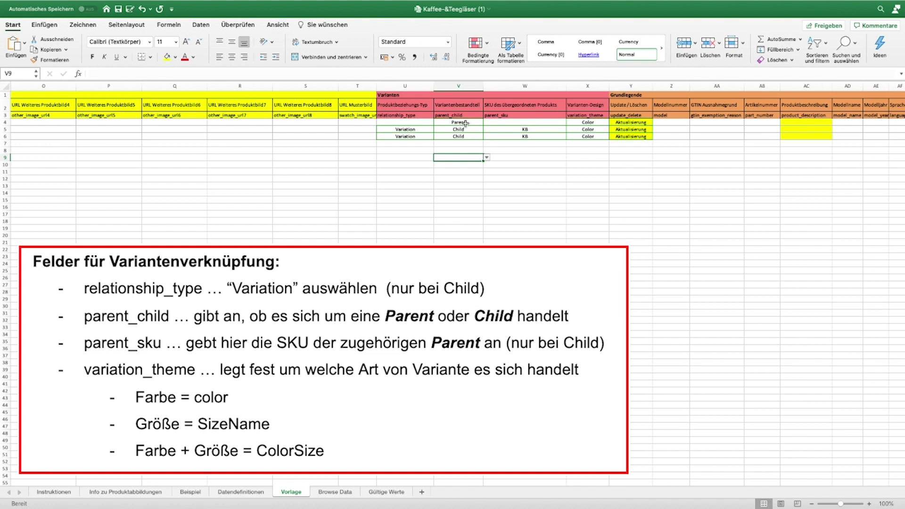
click(469, 123)
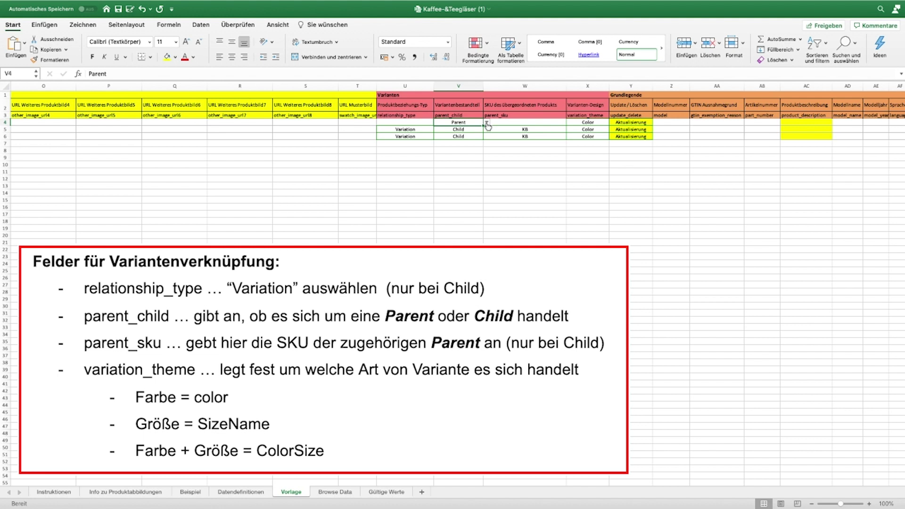
click(487, 122)
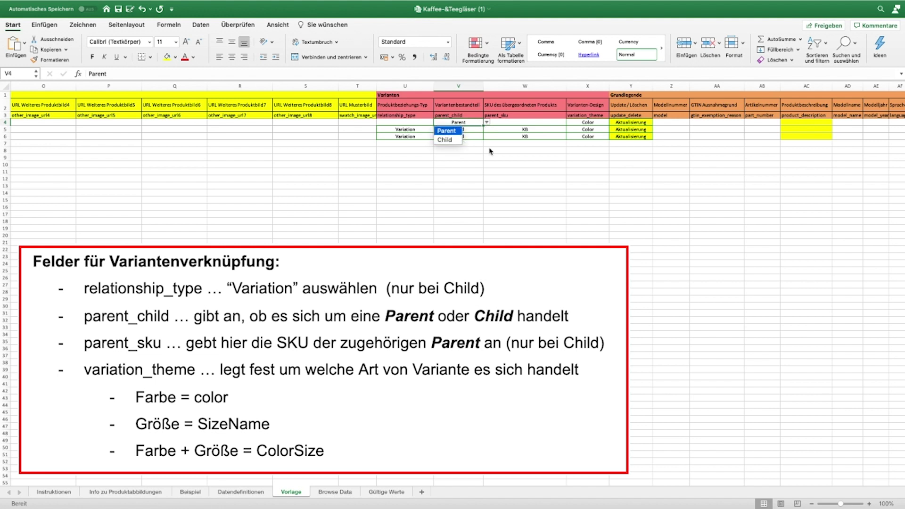
key(Escape)
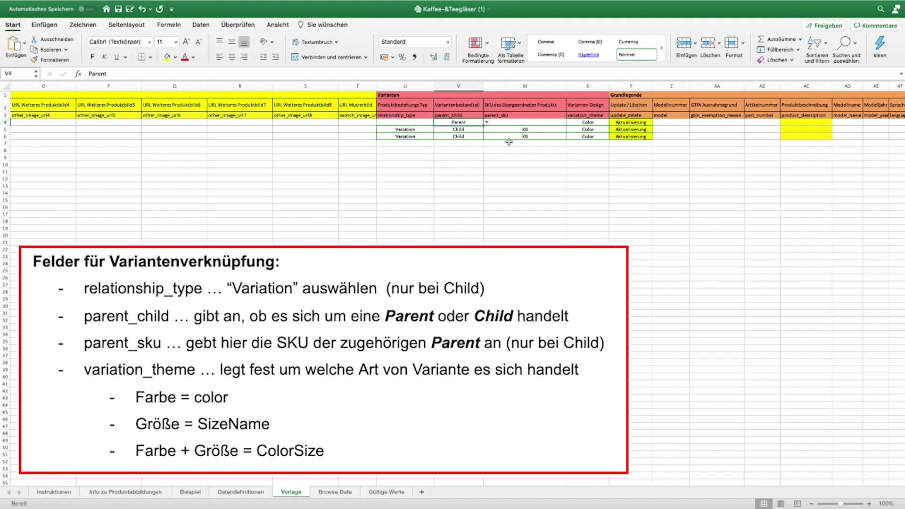
Step: Compare the first child row's parent_sku in cell W5 with the parent row's item_sku in cell B4
click(509, 116)
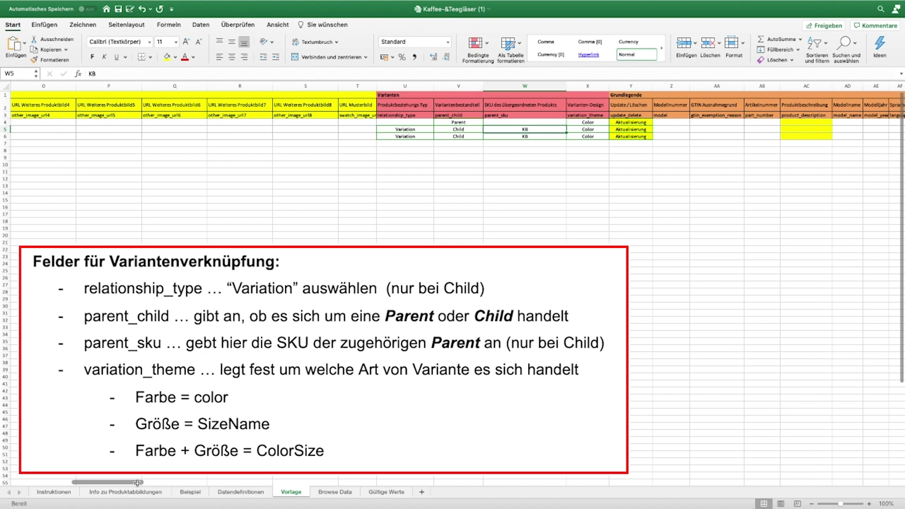
drag(131, 482, 7, 479)
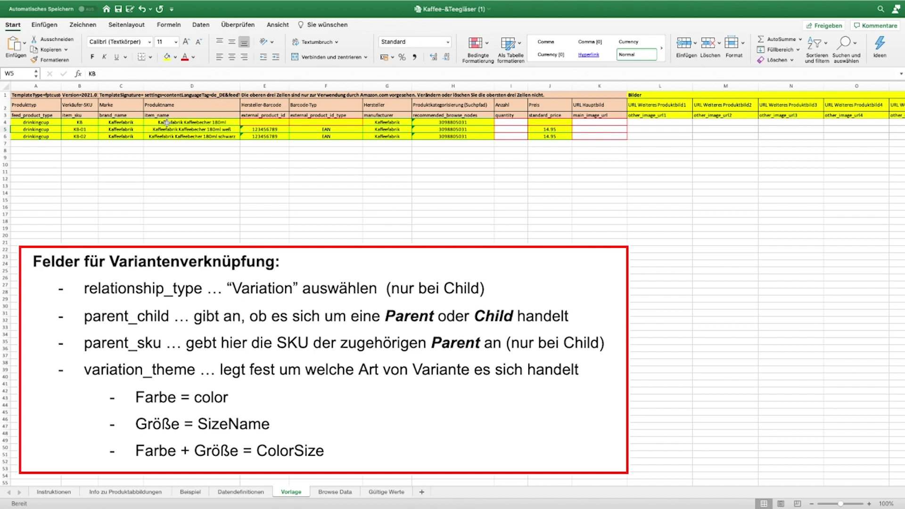
click(84, 124)
Step: Set the relationship_type of the first child row to Variation in cell U5
drag(43, 482, 108, 481)
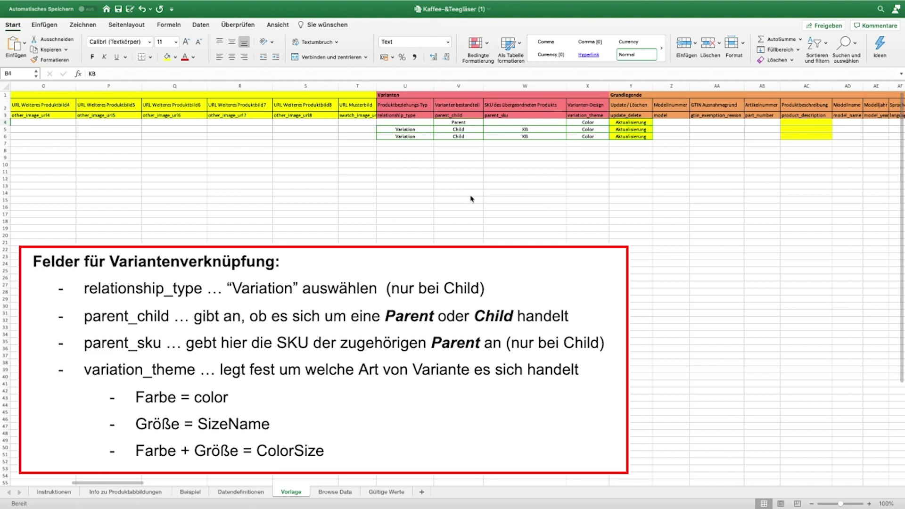
click(420, 131)
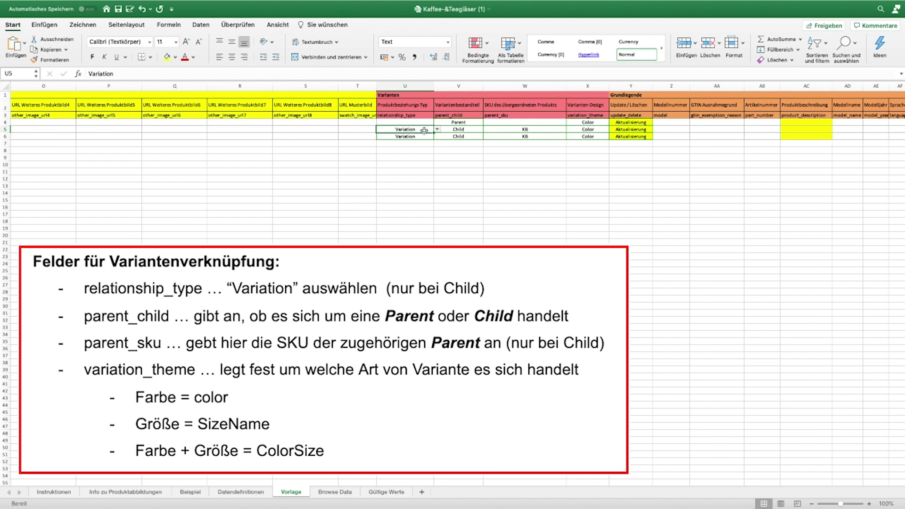
click(438, 129)
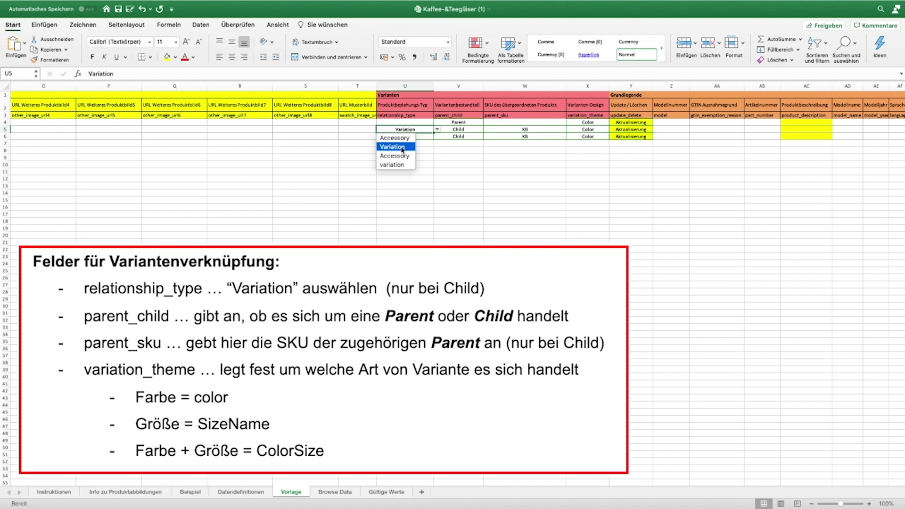
click(401, 148)
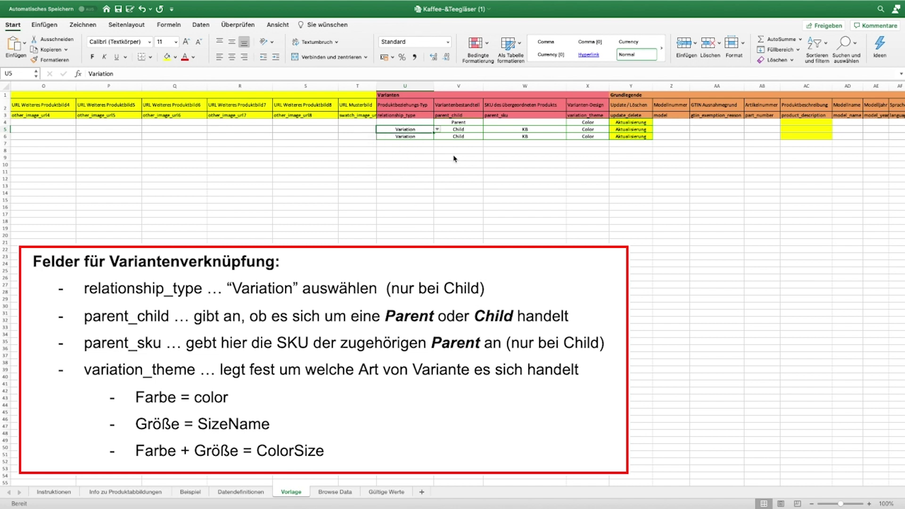
click(450, 150)
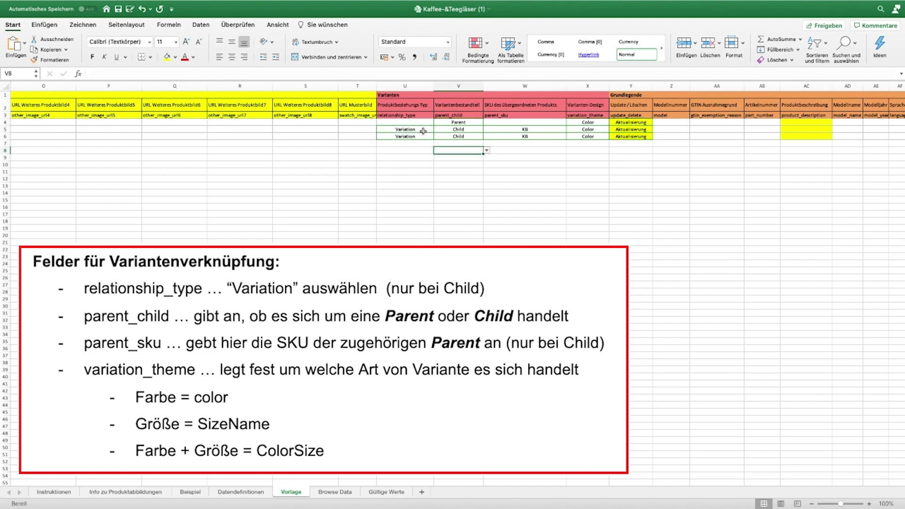
Step: Look through the available variation_theme options in cell X4 and compare the variation_theme cells of the parent and child rows
click(592, 123)
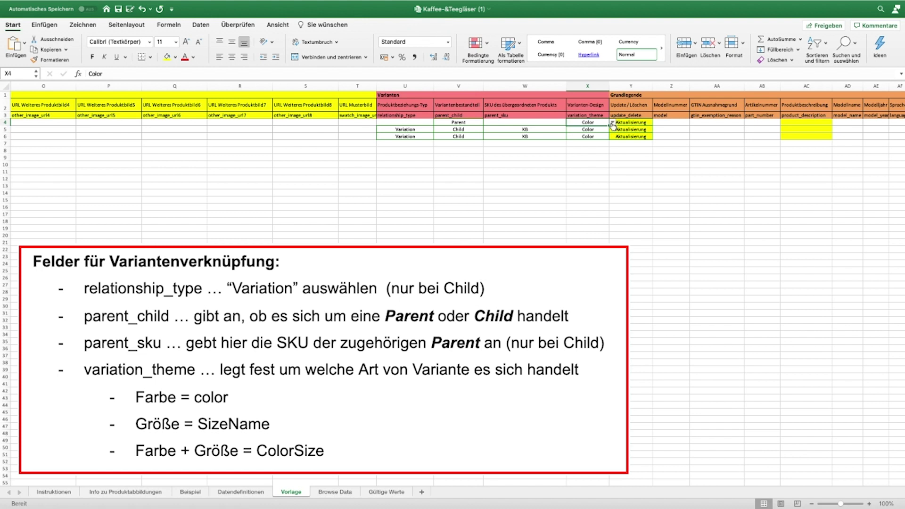
click(613, 123)
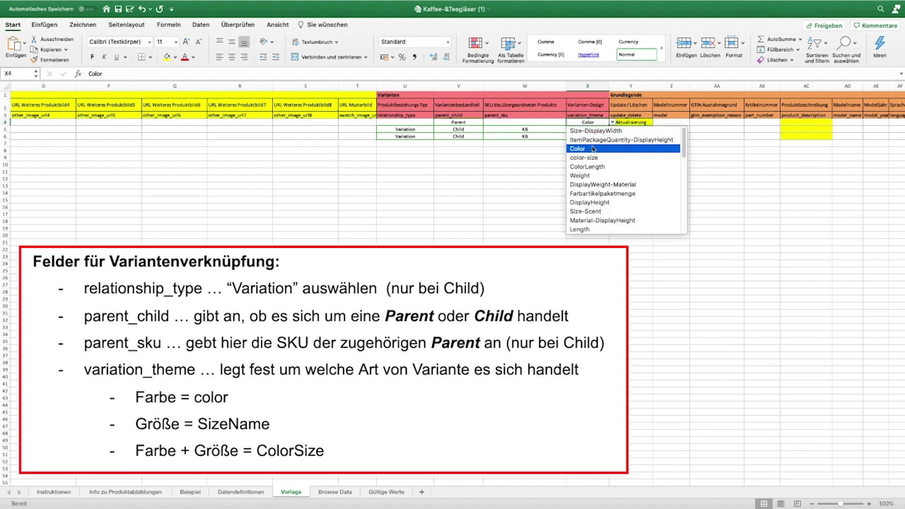
scroll(613, 193, down, 5)
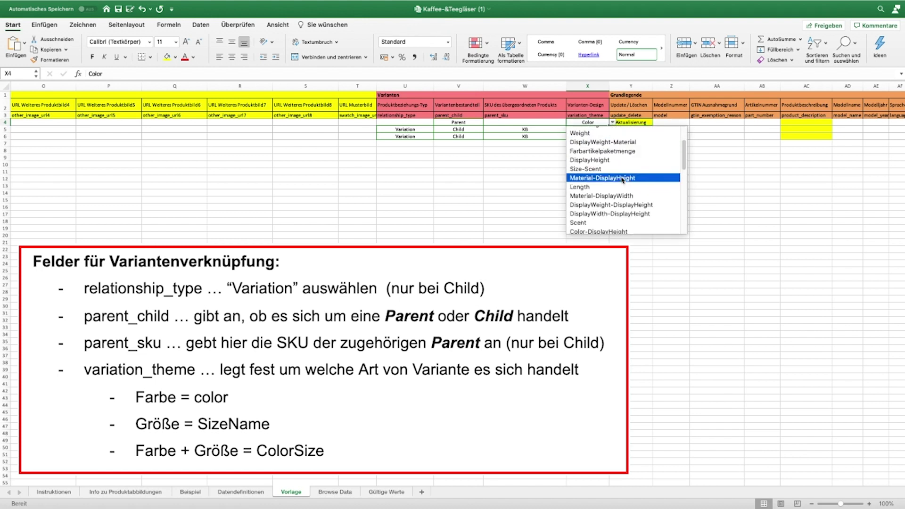
scroll(622, 181, up, 3)
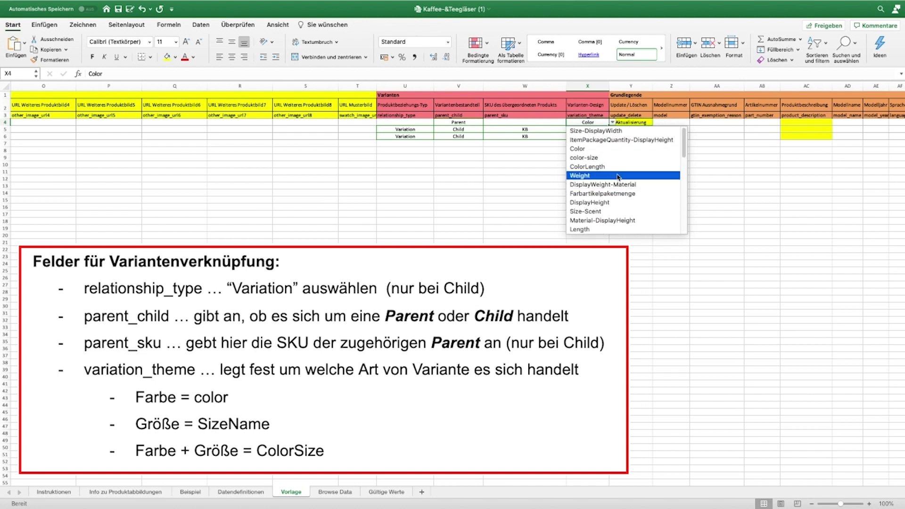
scroll(602, 170, down, 8)
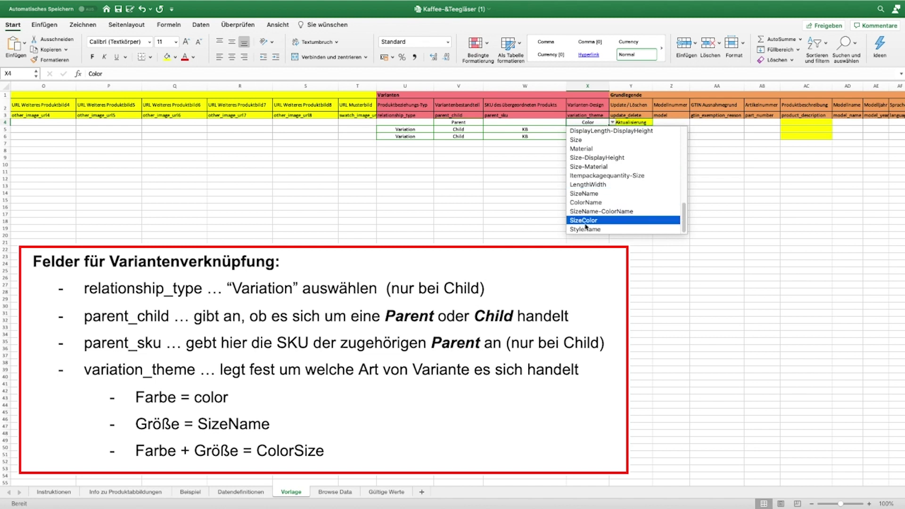
scroll(590, 224, up, 10)
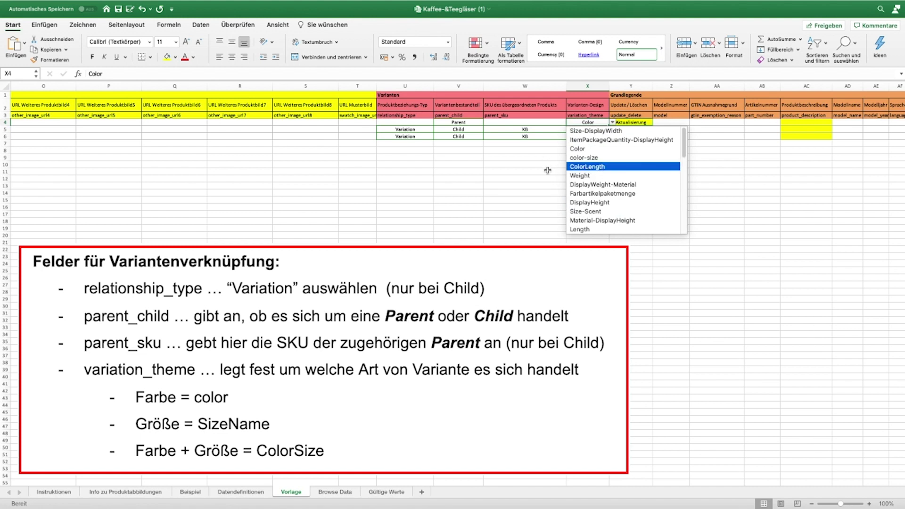
key(Escape)
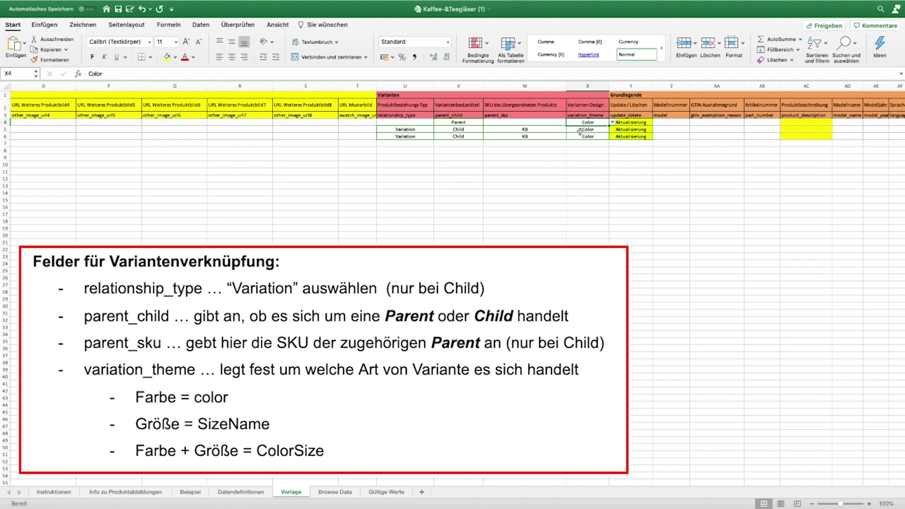
drag(581, 122, 585, 137)
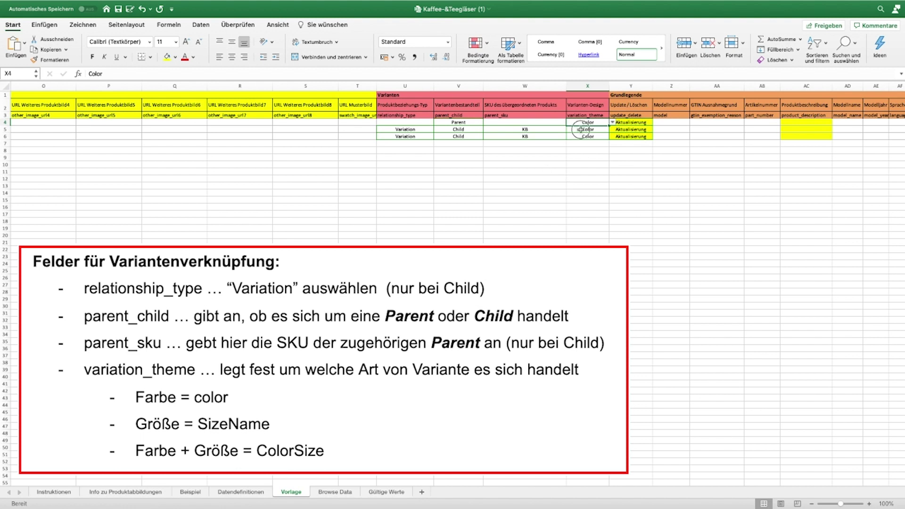
click(590, 158)
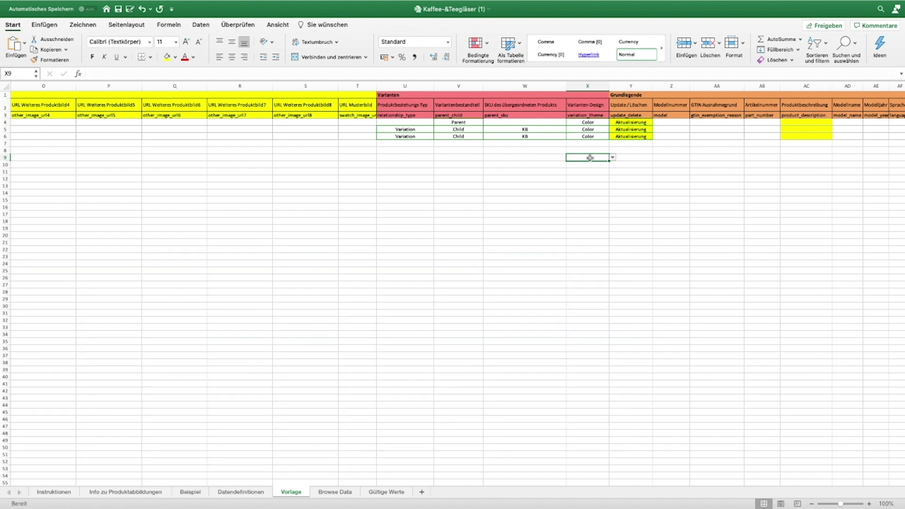
Step: Examine the size_name and style_name columns of the template for the product rows
drag(79, 482, 155, 485)
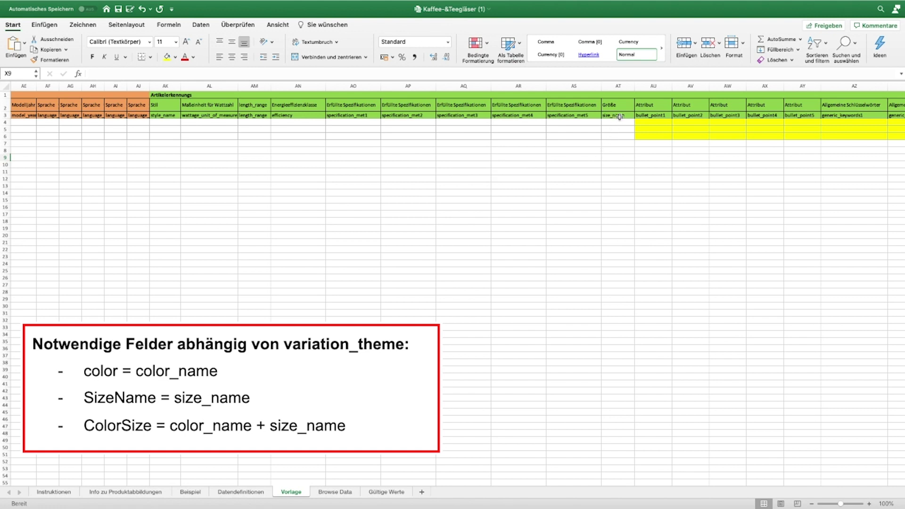
drag(618, 105, 621, 131)
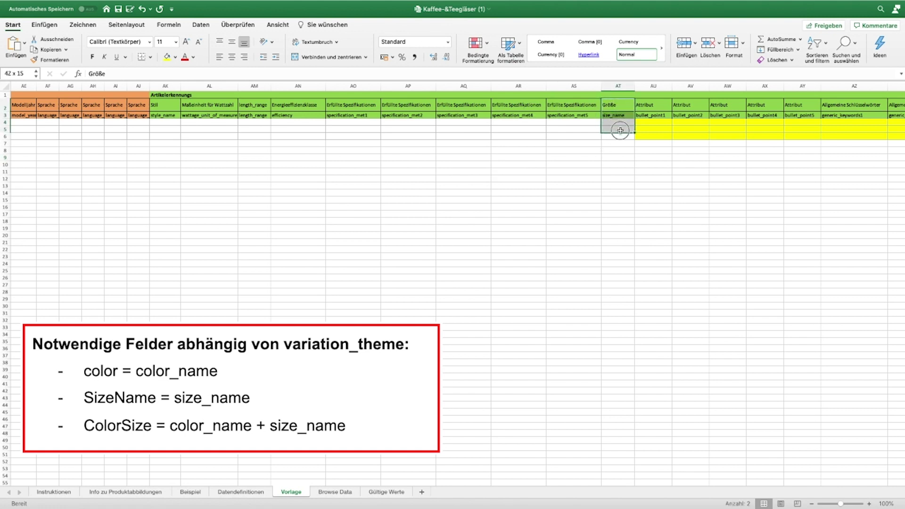
click(619, 150)
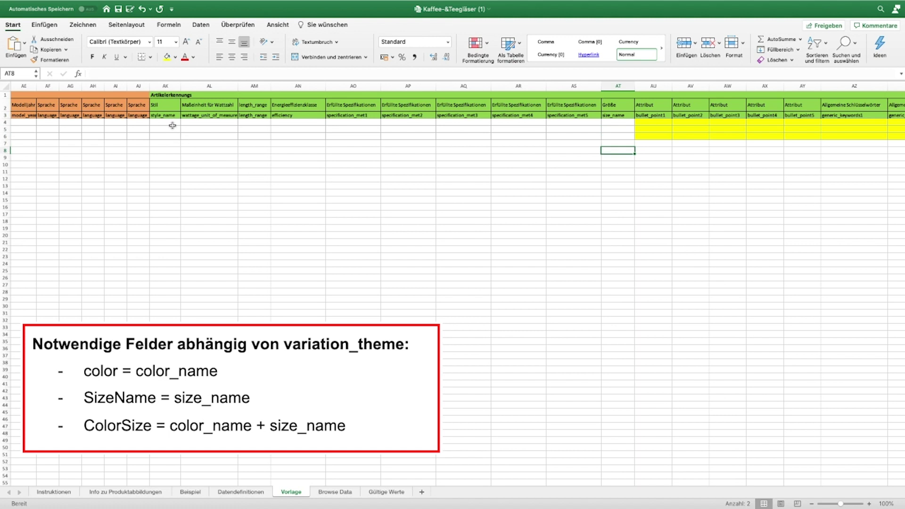
drag(168, 115, 169, 134)
click(166, 179)
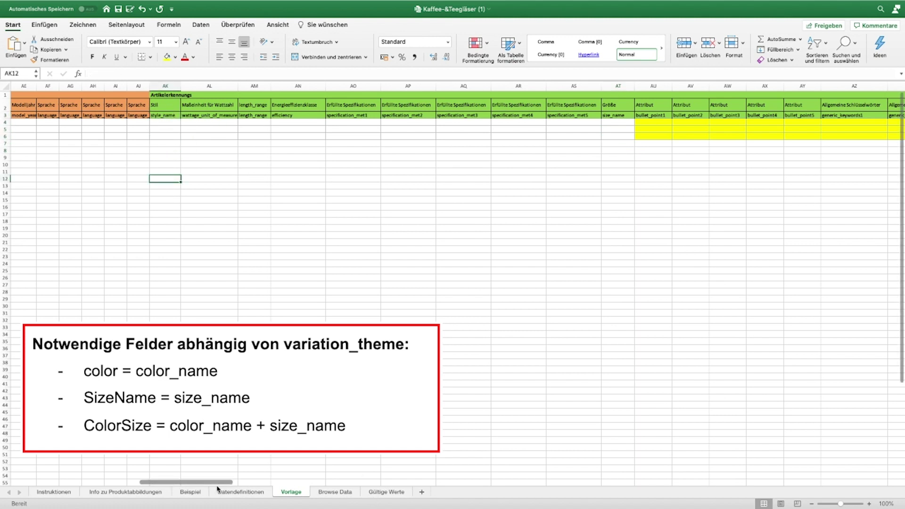
Step: Examine the color_name column for the parent and its two child rows, including cell BF5
drag(215, 482, 297, 480)
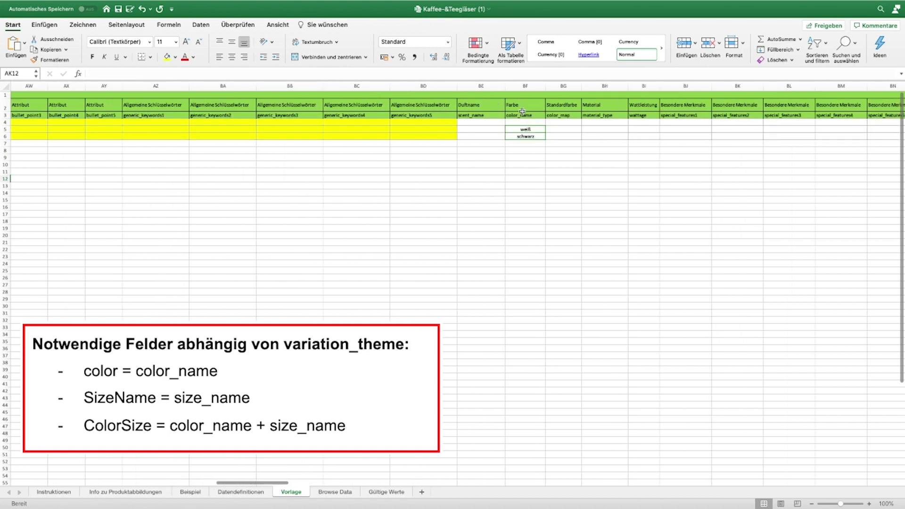
drag(524, 109, 535, 156)
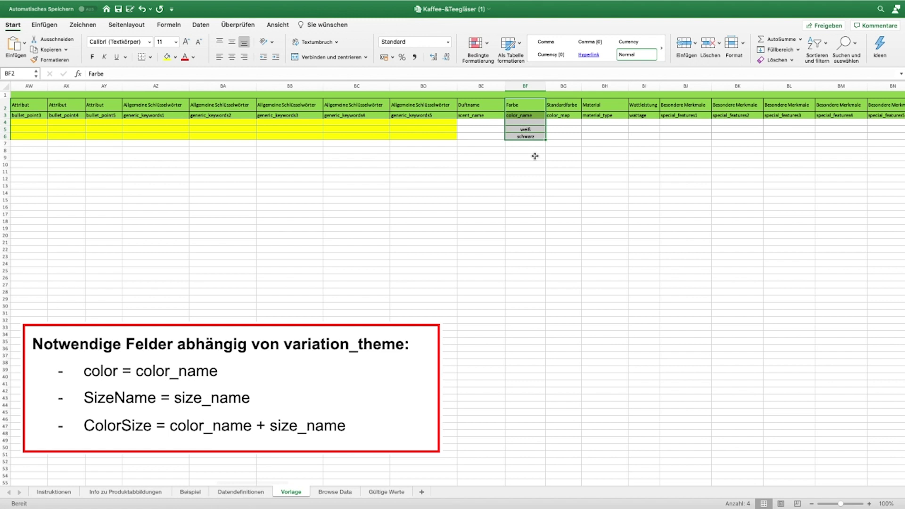
click(531, 129)
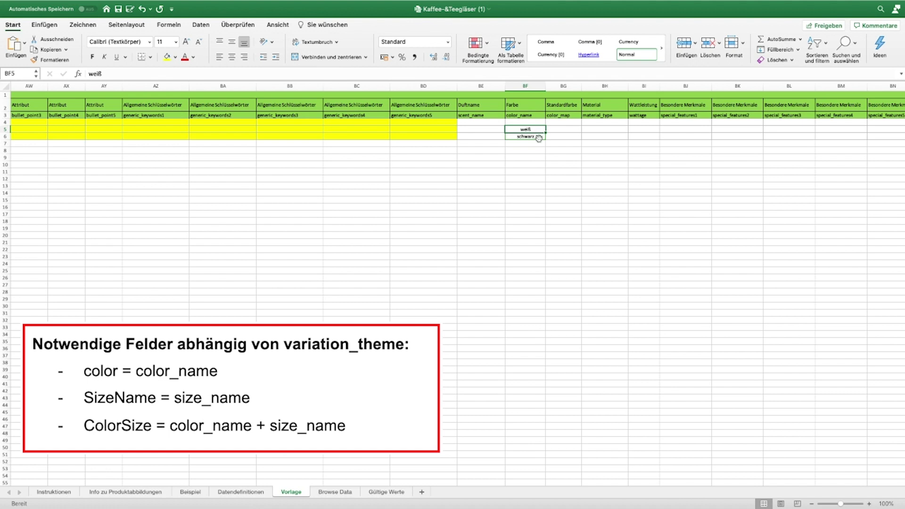
click(533, 158)
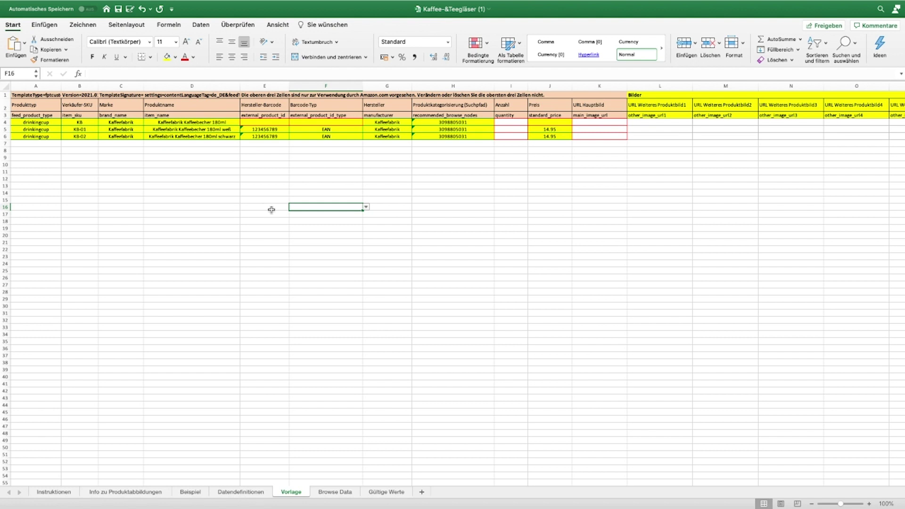
Step: Save the filled-in Vorlage sheet to Downloads in UTF-16 Unicode-Text (.txt) format, accepting the possible loss of workbook features
key(super+shift+s)
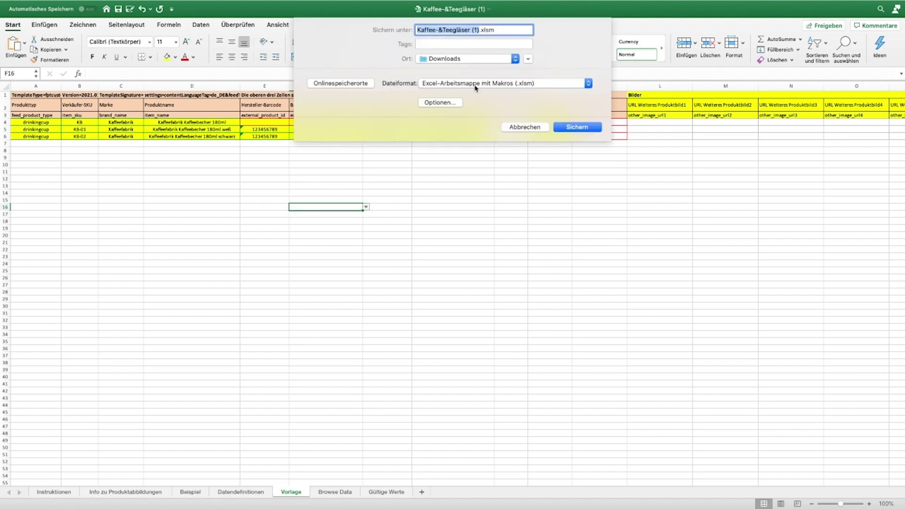
click(476, 85)
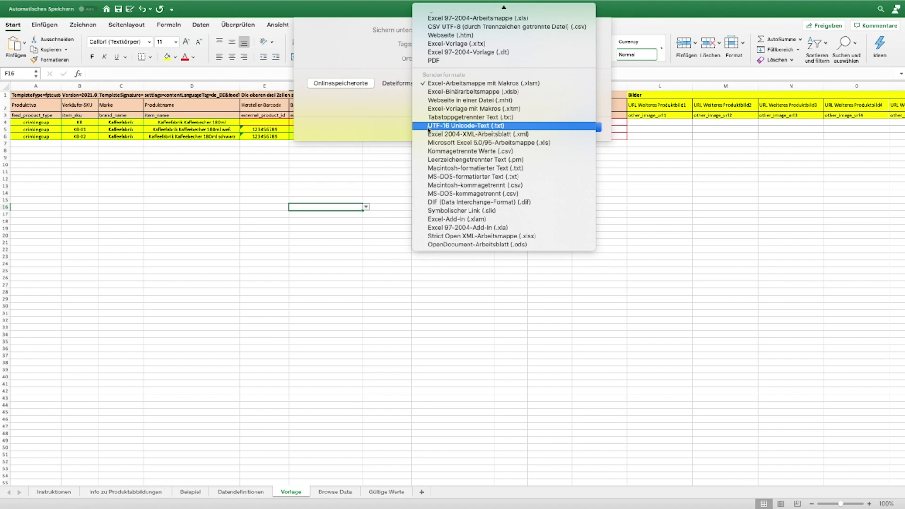
click(485, 131)
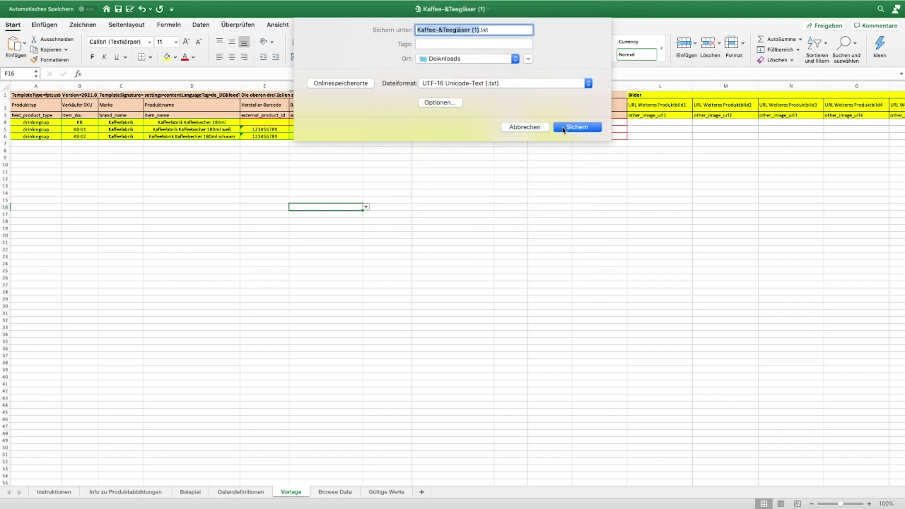
click(564, 129)
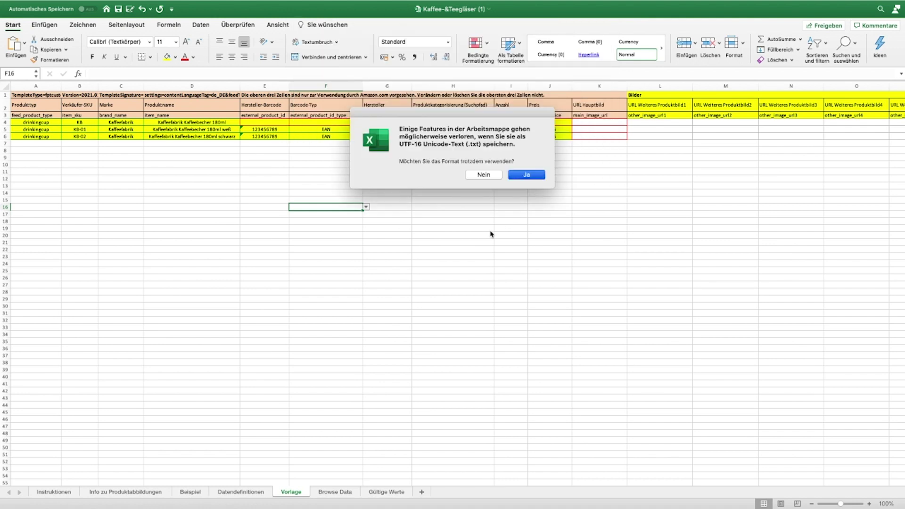
key(Return)
Step: Switch to Amazon Seller Central in the browser and choose Kaffee-&Teegläser (1).txt as the inventory file for upload
key(super+Tab)
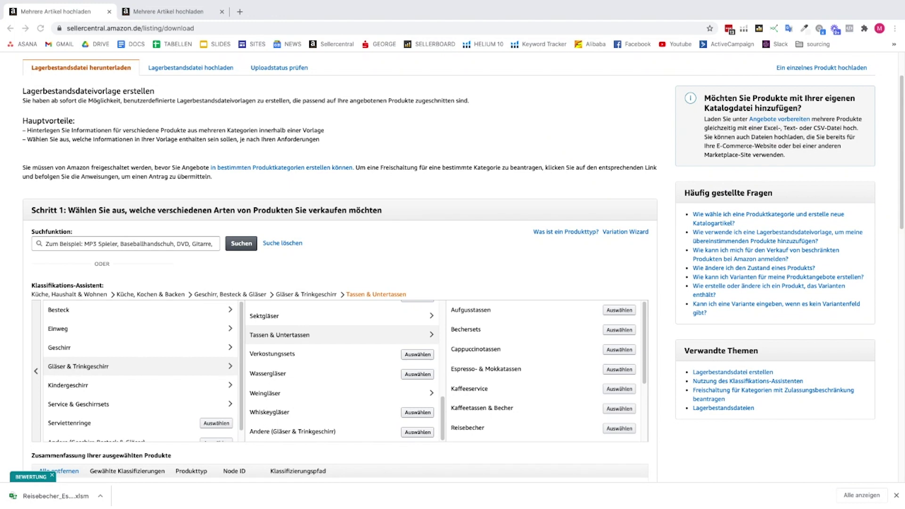
click(188, 72)
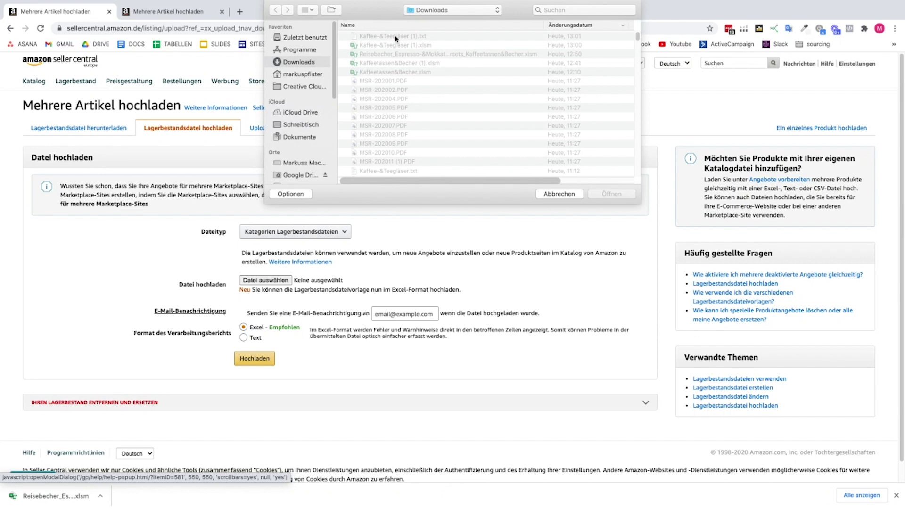
double_click(396, 38)
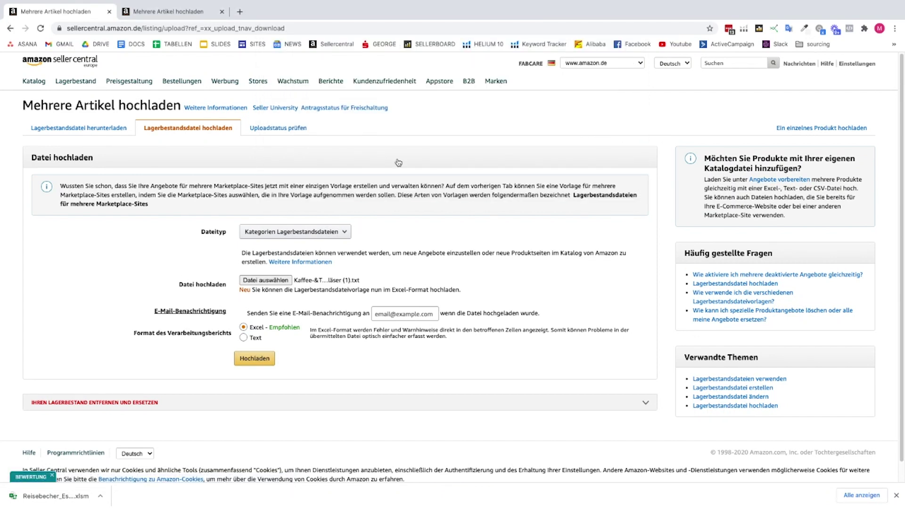
Step: Download the processing report of the January 8, 2021 upload from the upload status and open its Feed Processing Summary sheet
click(301, 129)
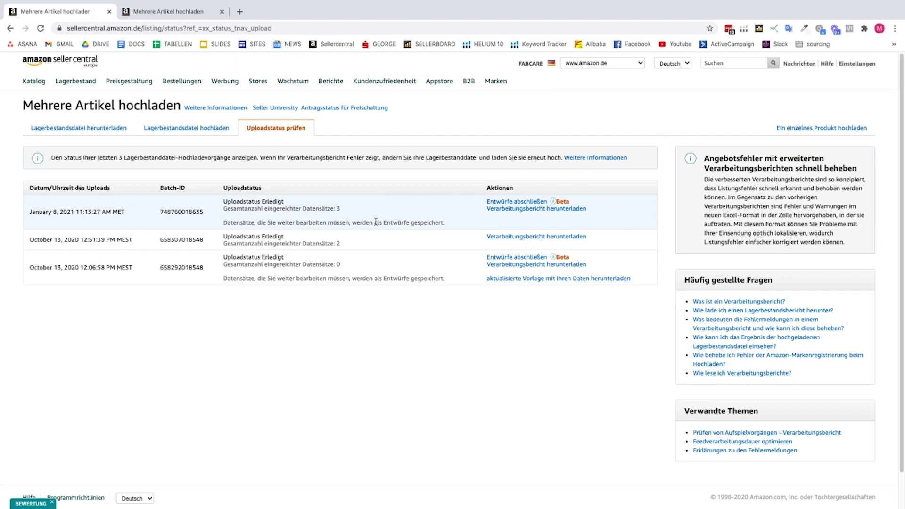
click(513, 214)
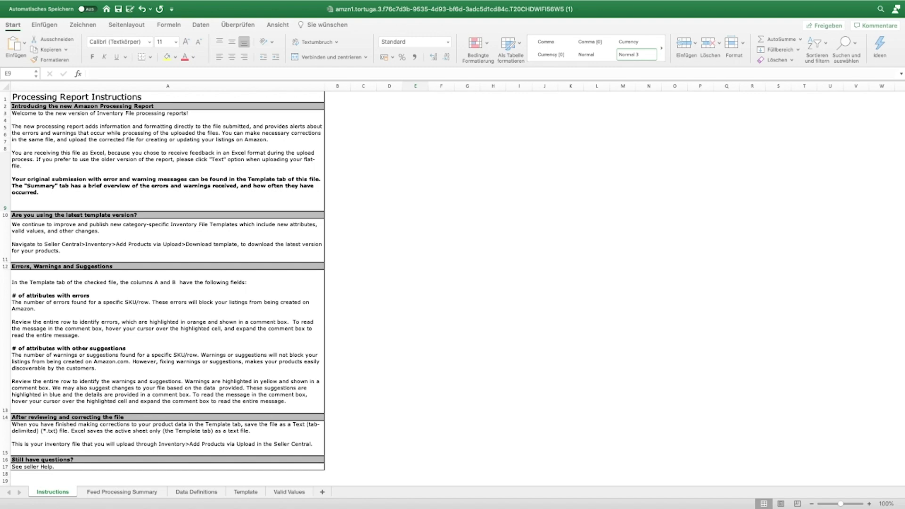
click(126, 493)
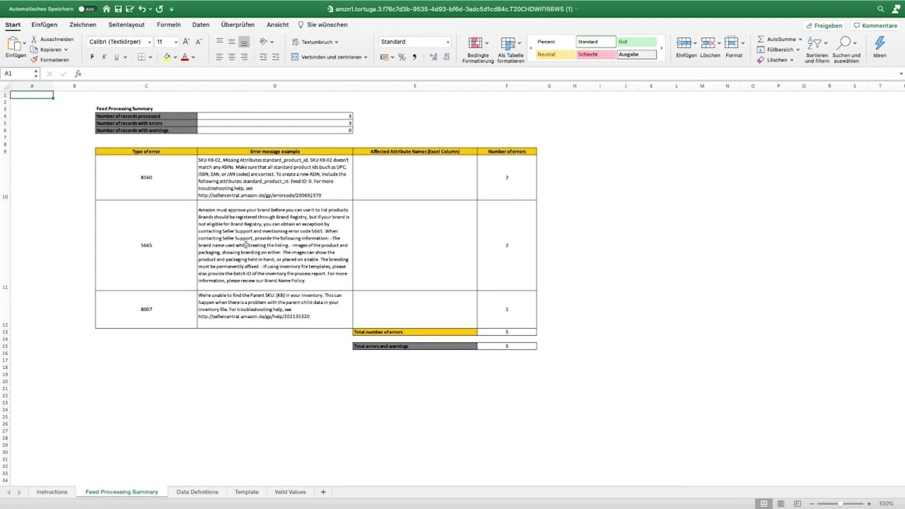
Step: Examine the report's Template sheet, checking the highlighted feed_product_type cells, the child rows' external_product_id values and the error and suggestion counts
click(246, 492)
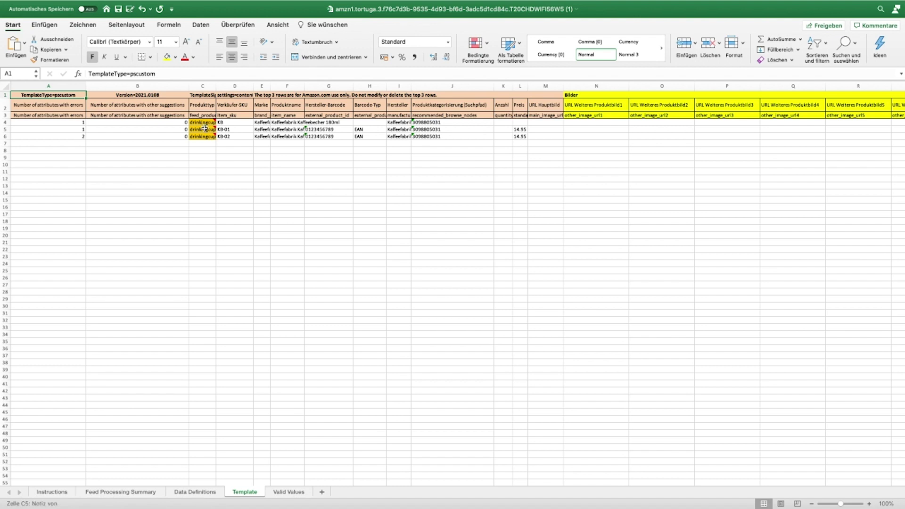
click(205, 127)
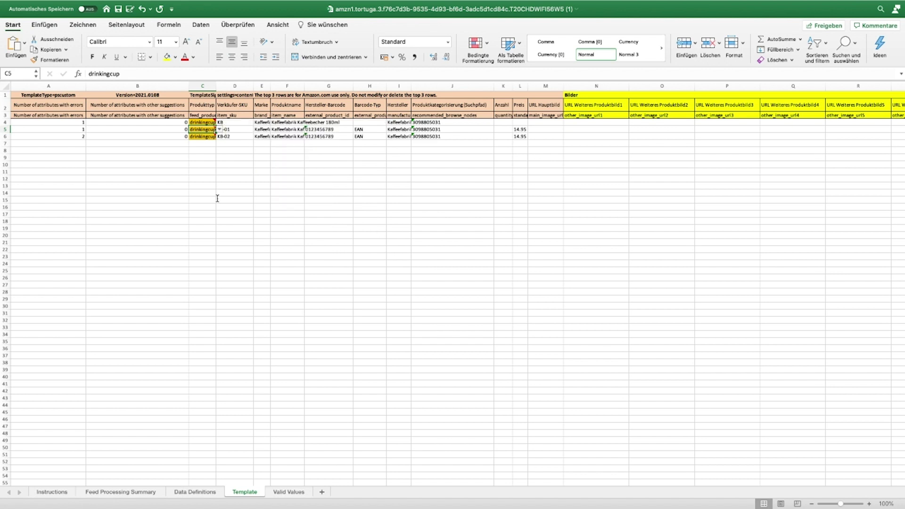
click(335, 130)
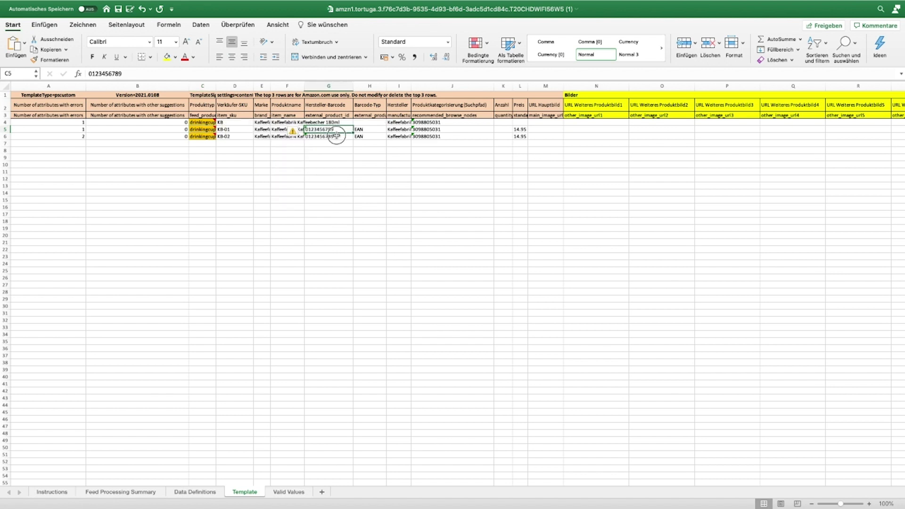
drag(332, 133, 328, 137)
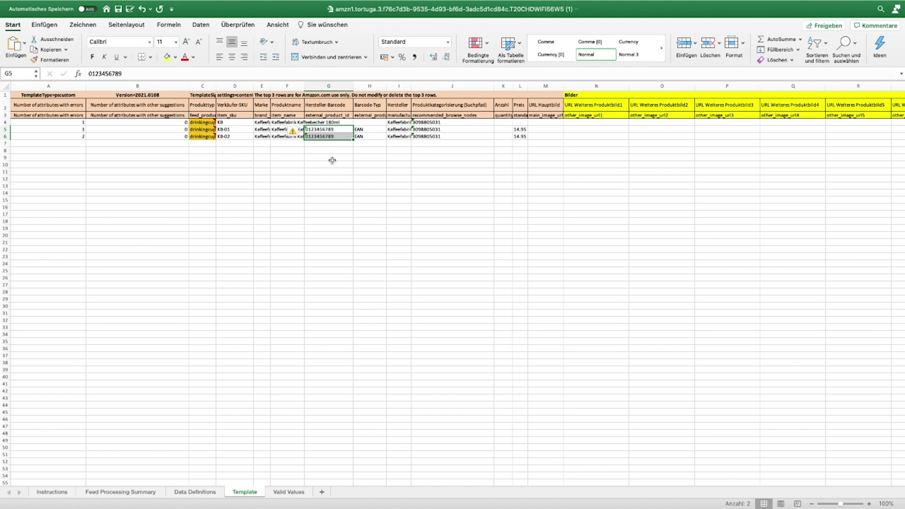
key(Down)
key(Down)
key(Down)
key(Down)
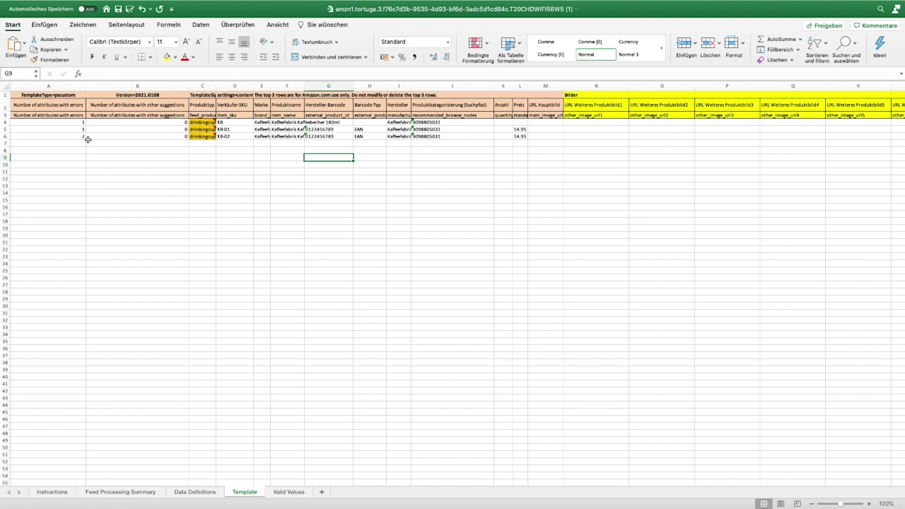
drag(66, 123, 123, 136)
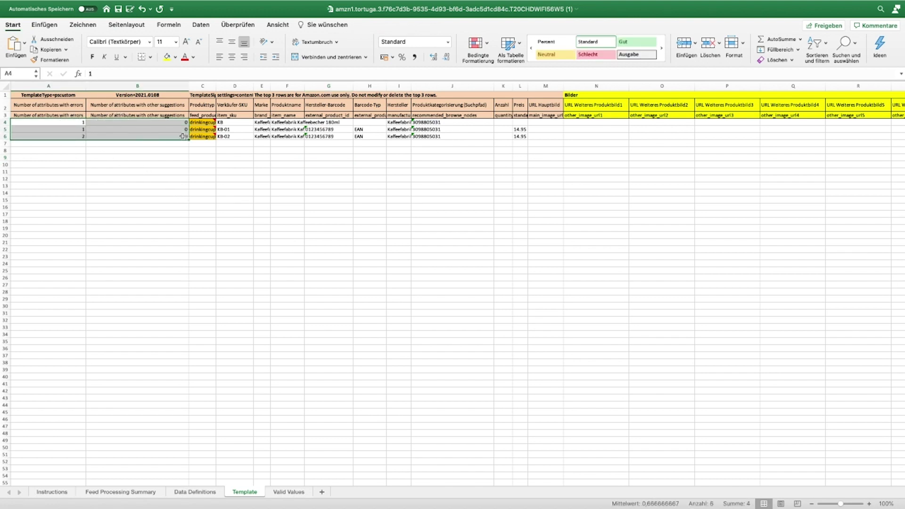